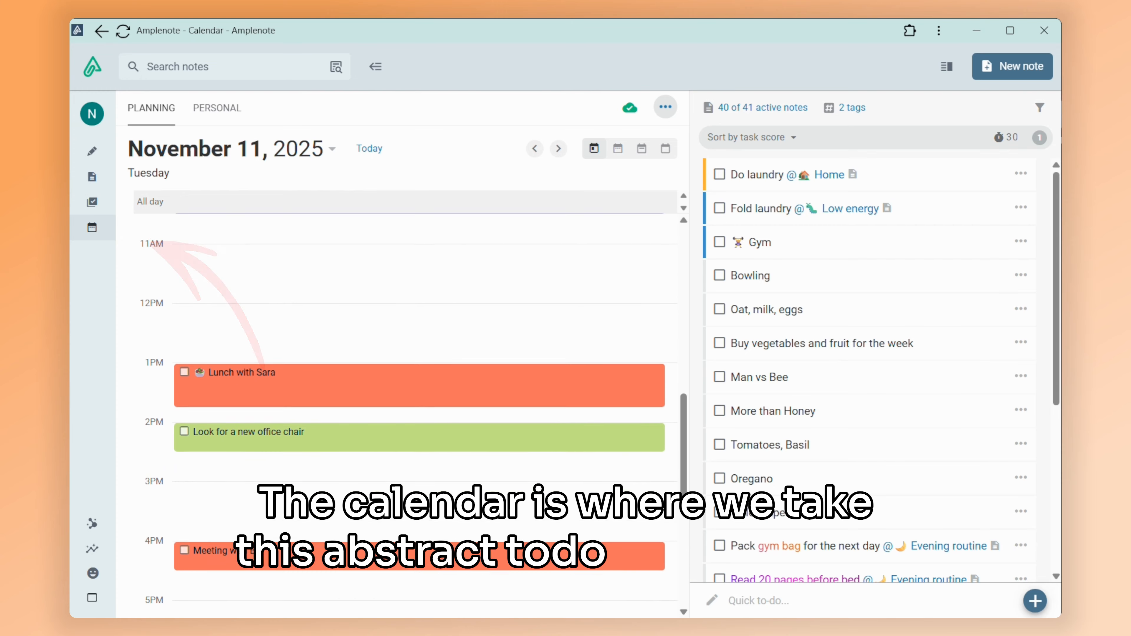
pyautogui.scroll(-4, 597, 297)
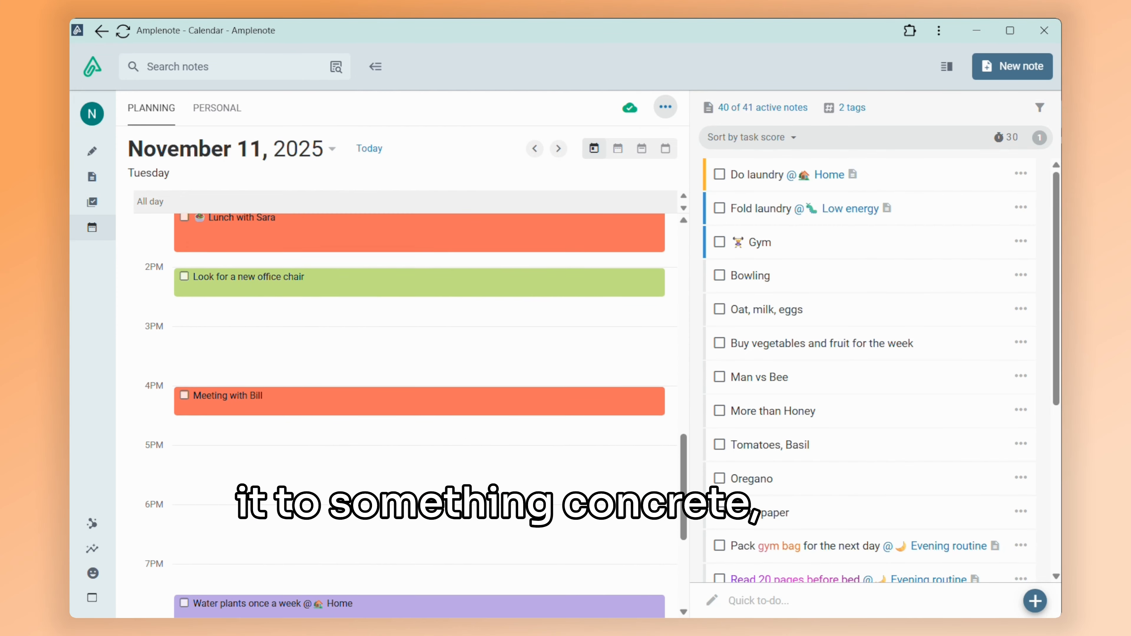
pyautogui.scroll(-2, 419, 401)
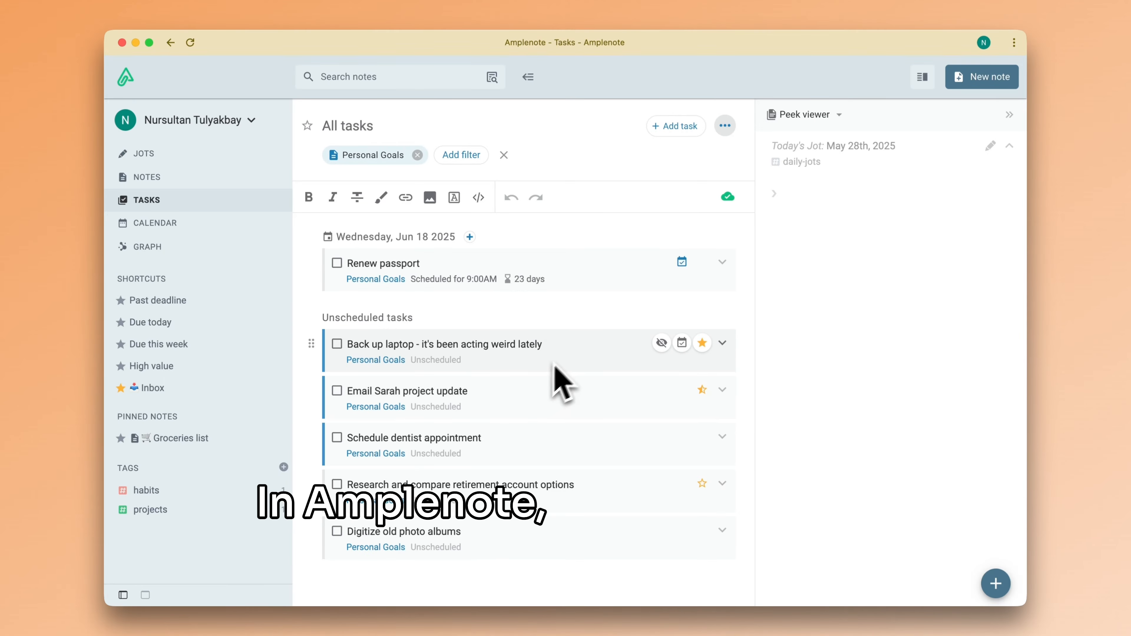
# Open the start/due time setting for the task "Back up laptop - it's been acting weird lately" with an inline command
pyautogui.click(571, 342)
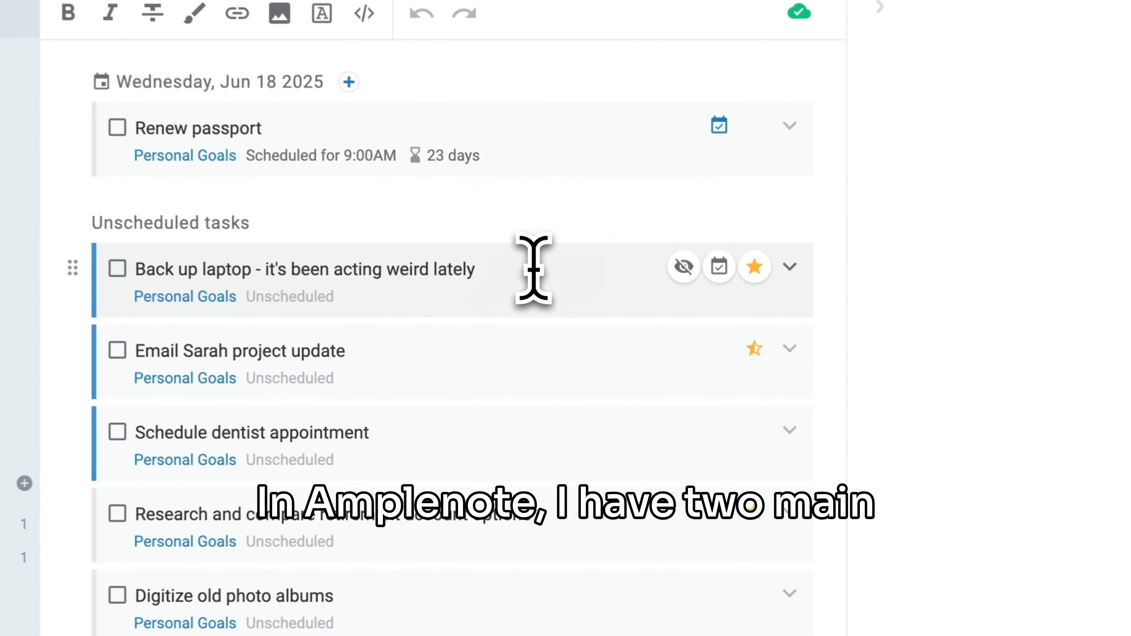
pyautogui.write('/st')
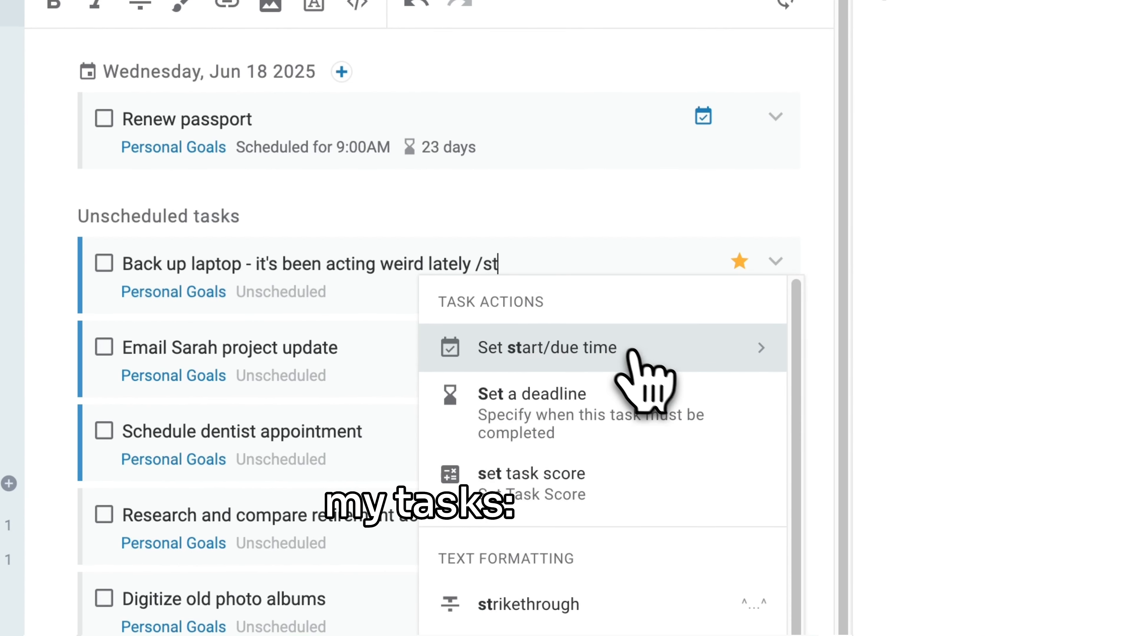
pyautogui.click(641, 357)
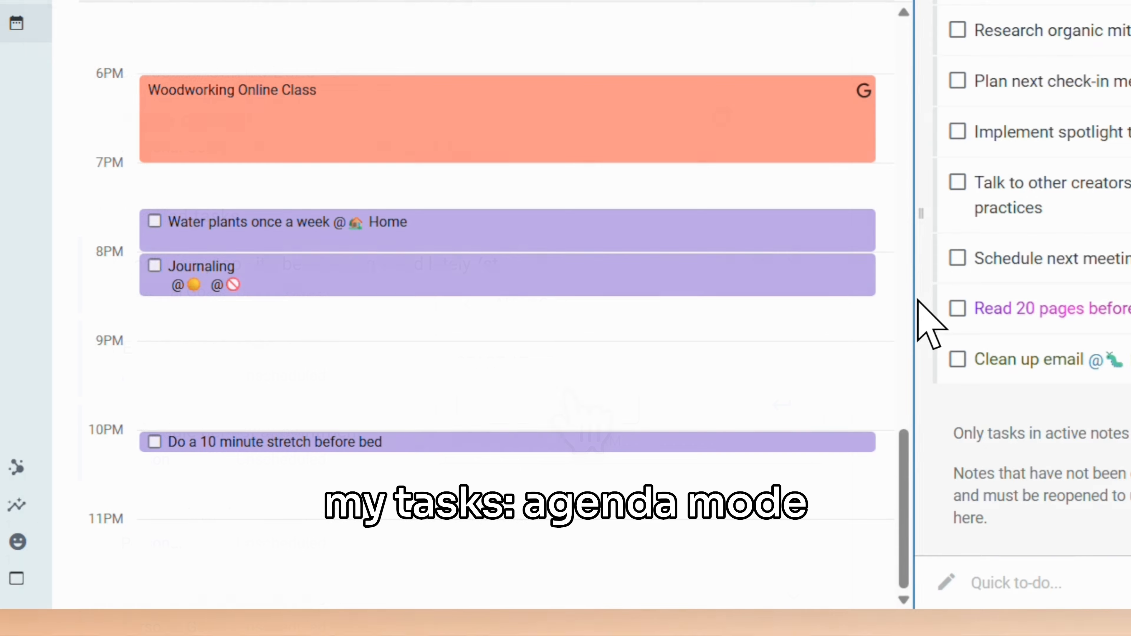
# Schedule the "Read 20 pages before bed" task on the day calendar, directly after the 10 minute stretch
pyautogui.moveTo(918, 301); pyautogui.dragTo(661, 471)
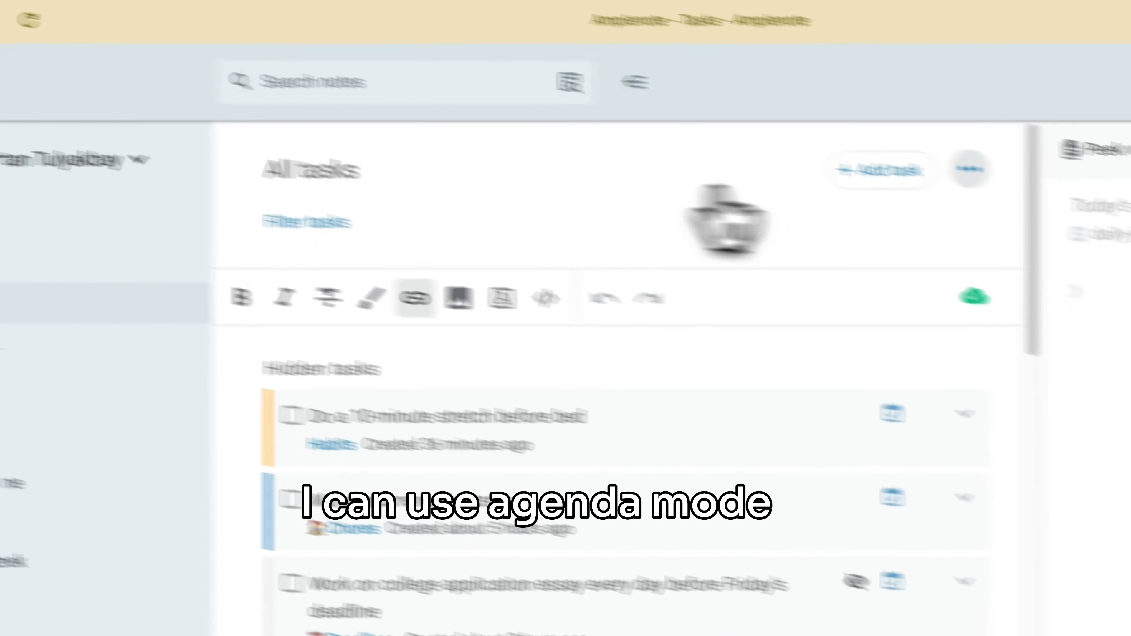
# Group the tasks in the All tasks view by scheduled date
pyautogui.click(1121, 202)
pyautogui.click(667, 268)
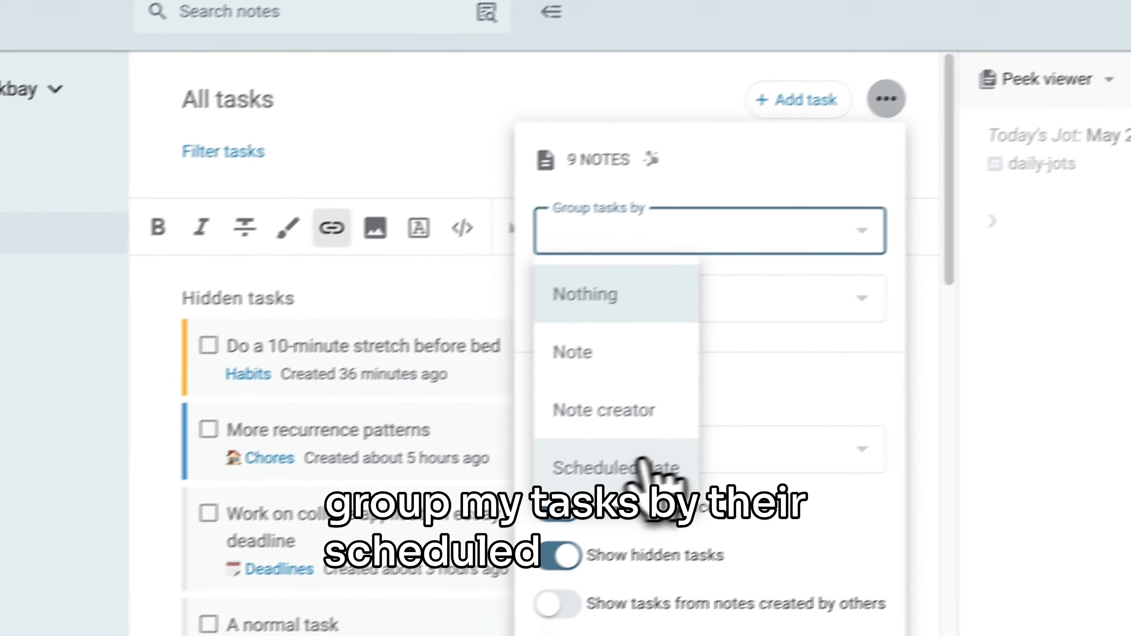
pyautogui.click(641, 466)
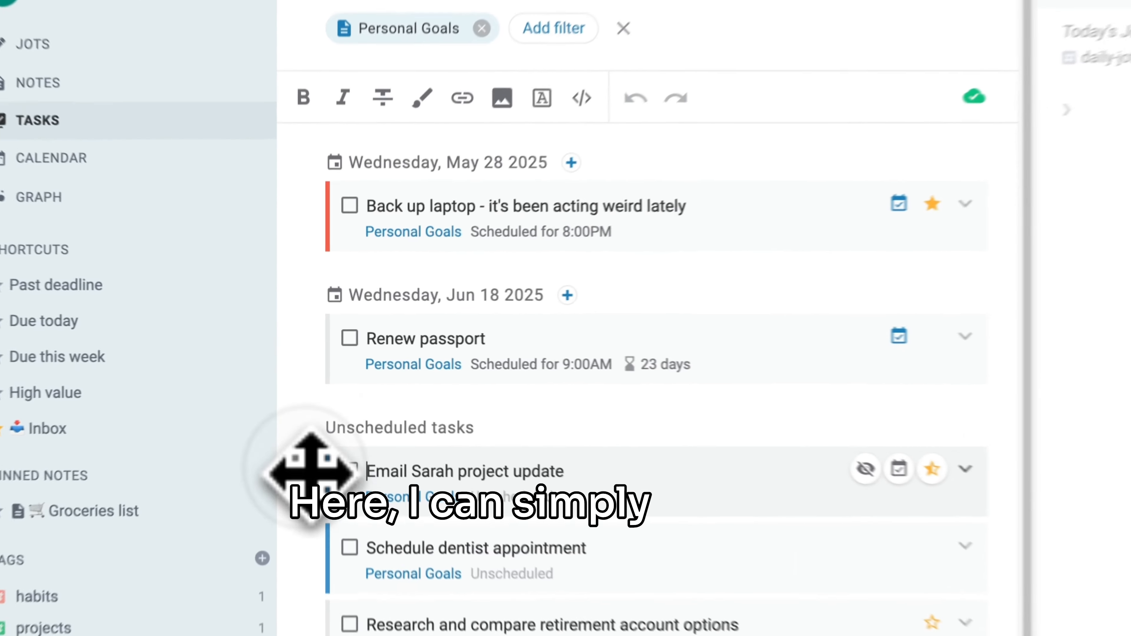
# Move the project update email task from the unscheduled tasks into the Wednesday, May 28 2025 group
pyautogui.moveTo(317, 423); pyautogui.dragTo(315, 412)
pyautogui.moveTo(307, 478); pyautogui.dragTo(403, 191)
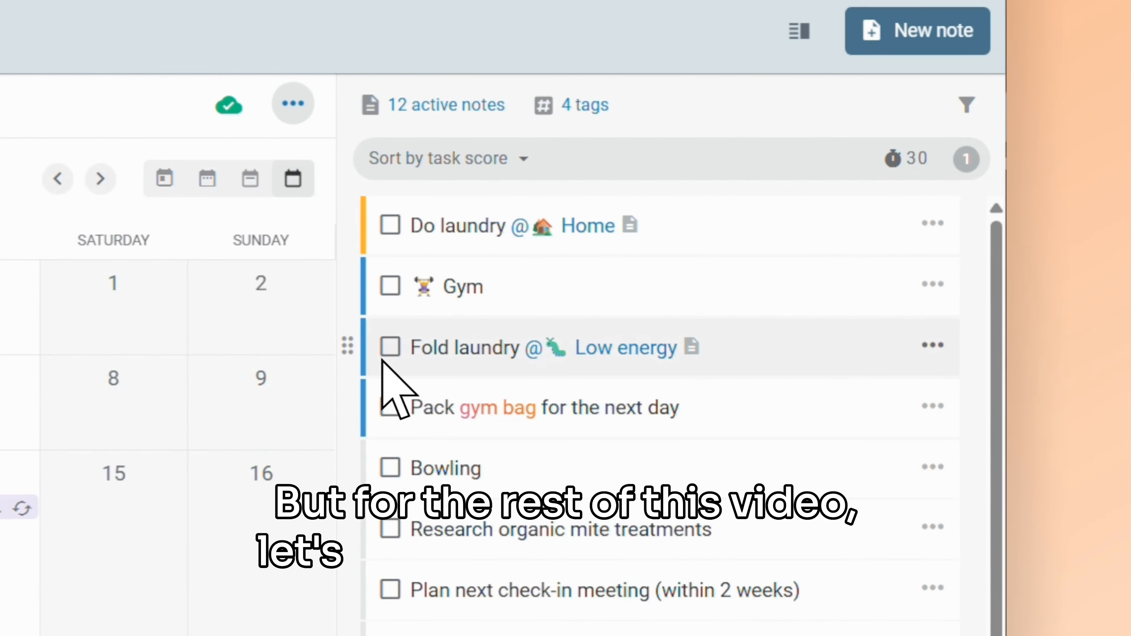
# Schedule the Gym task from the to-do list on the month calendar, in the week starting November 10
pyautogui.moveTo(706, 210); pyautogui.dragTo(594, 314)
pyautogui.moveTo(165, 476); pyautogui.dragTo(620, 214)
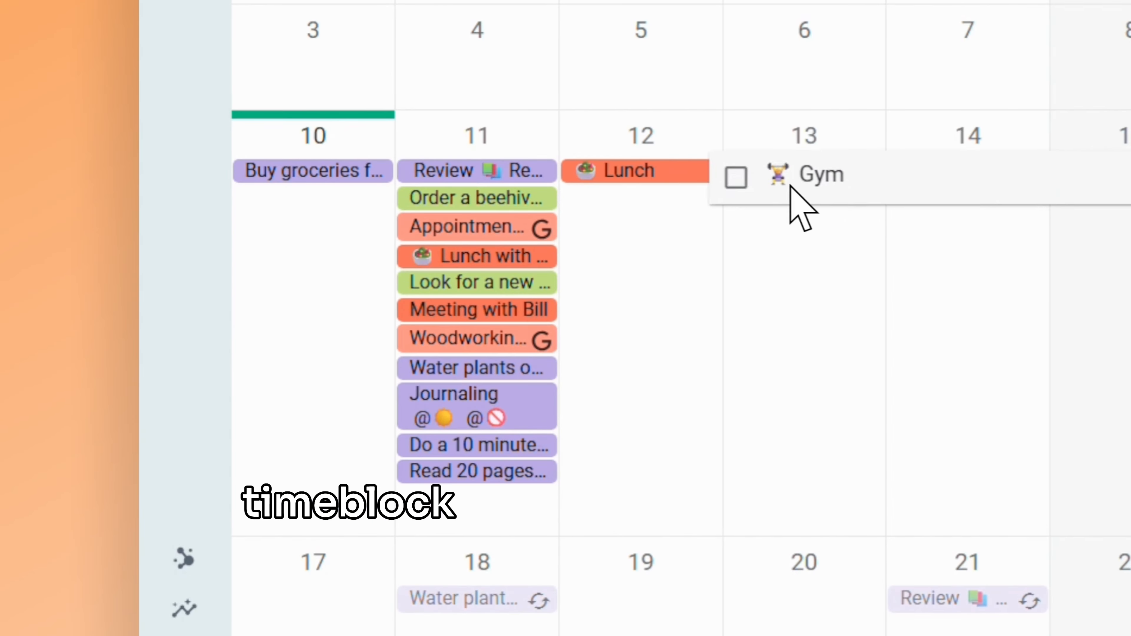
pyautogui.click(665, 169)
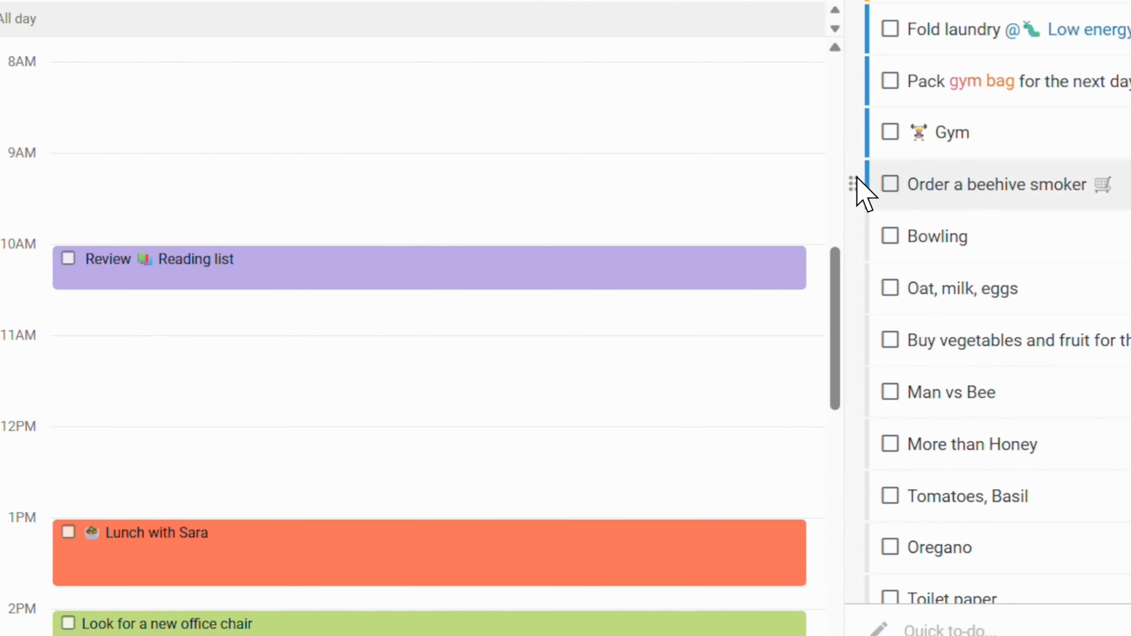
# Schedule the "Order a beehive smoker" task on the day calendar at 11 AM
pyautogui.moveTo(856, 182); pyautogui.dragTo(593, 358)
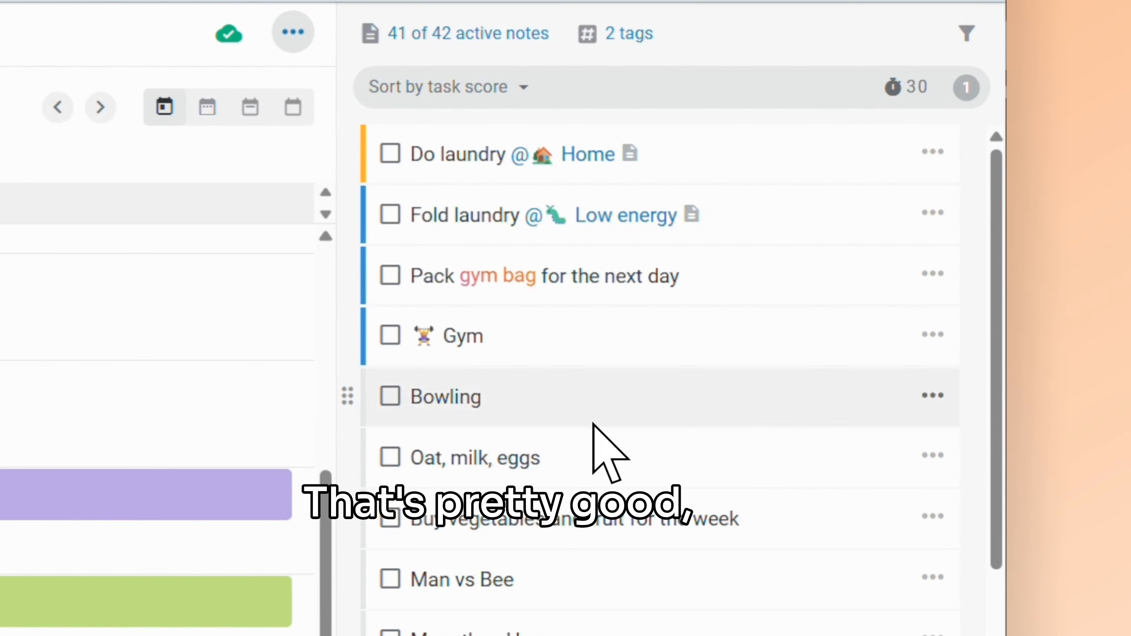
# Edit the Planning domain's notes and tags, removing the 2-interests and 1-type tags
pyautogui.scroll(-5, 701, 269)
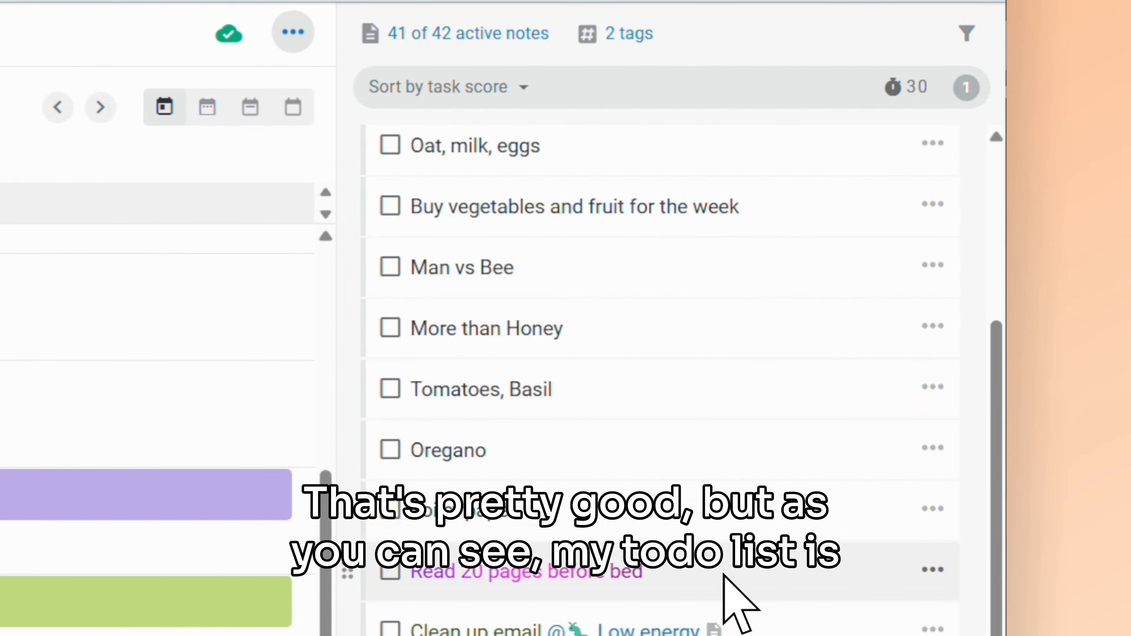
pyautogui.scroll(4, 737, 312)
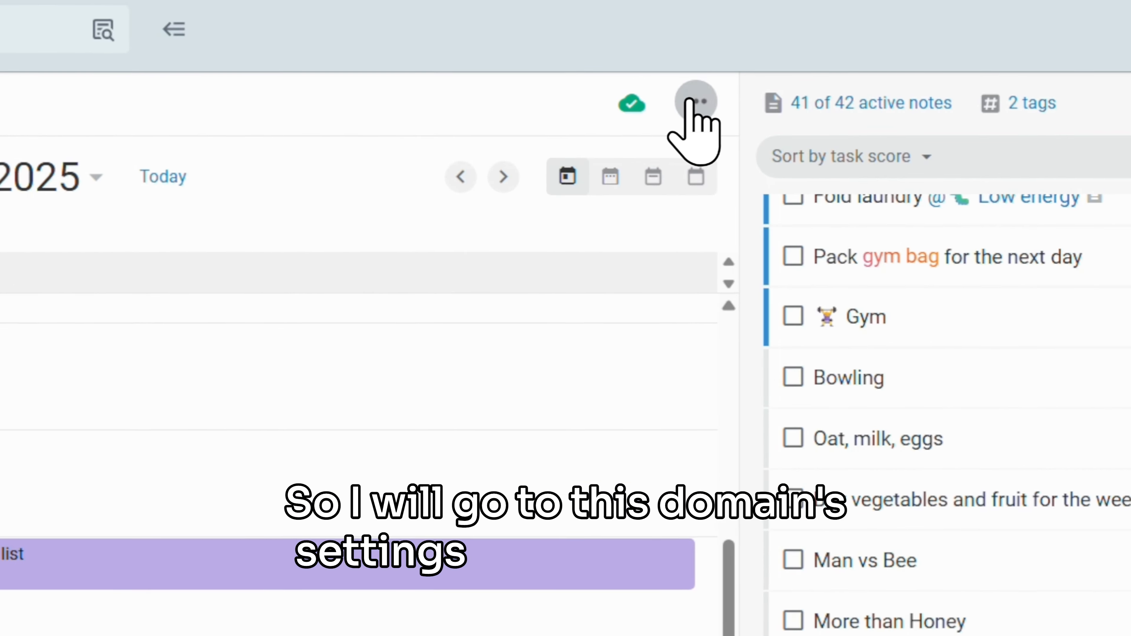
pyautogui.click(665, 107)
pyautogui.click(557, 236)
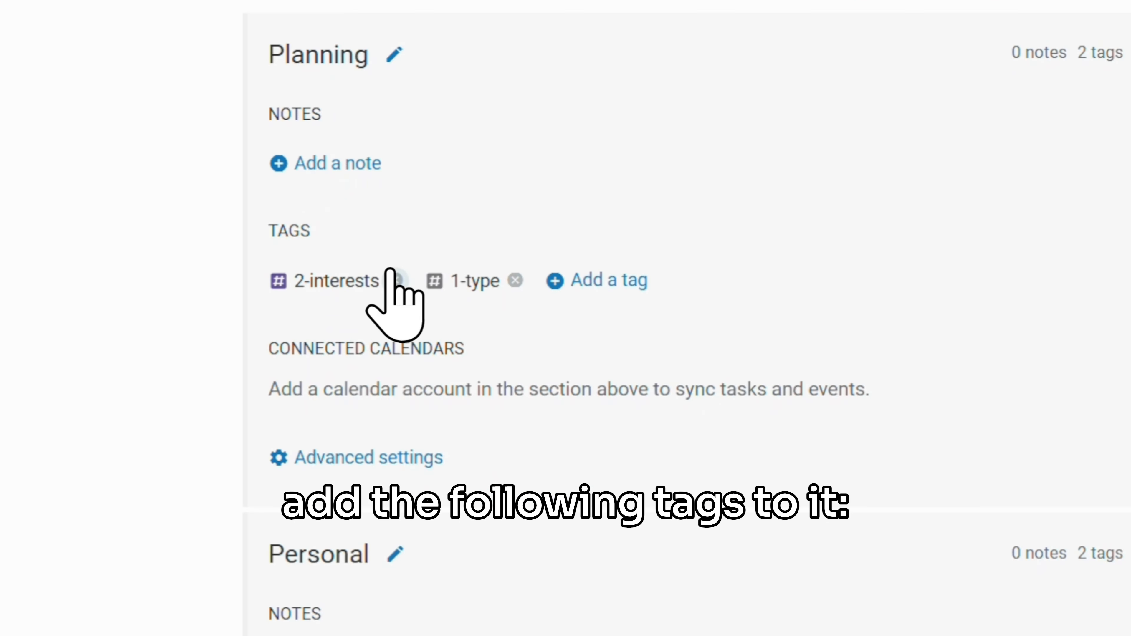
pyautogui.click(553, 393)
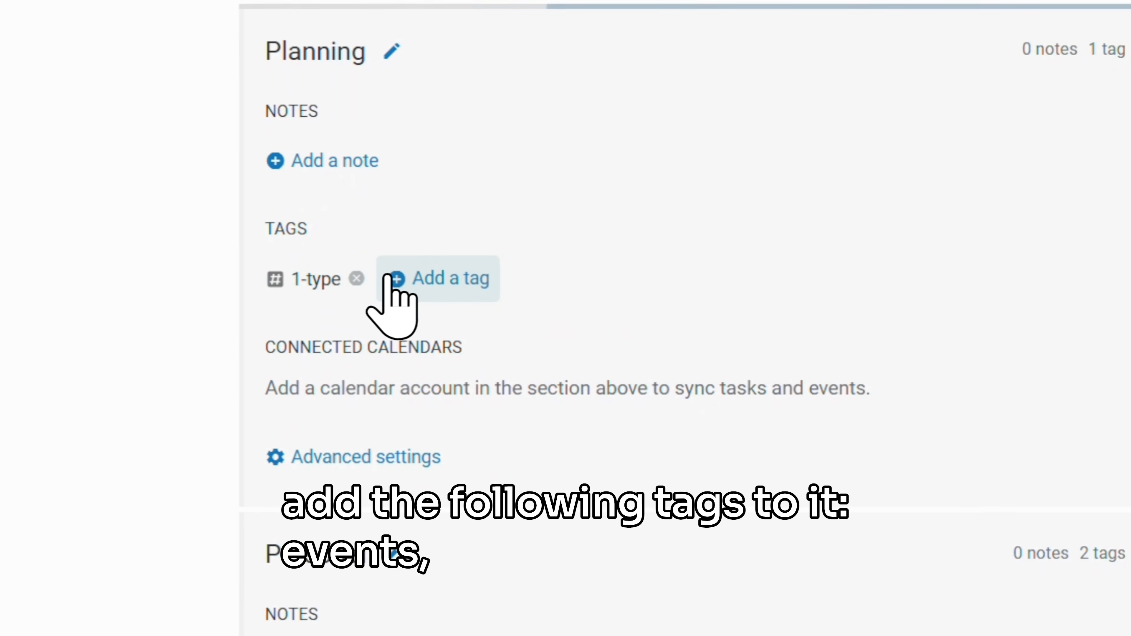
pyautogui.click(533, 393)
# Add the tags 1-type/events, 1-type/projects, 1-type/habits and daily-jots to the Planning domain
pyautogui.click(508, 392)
pyautogui.write('eve')
pyautogui.press('Return')
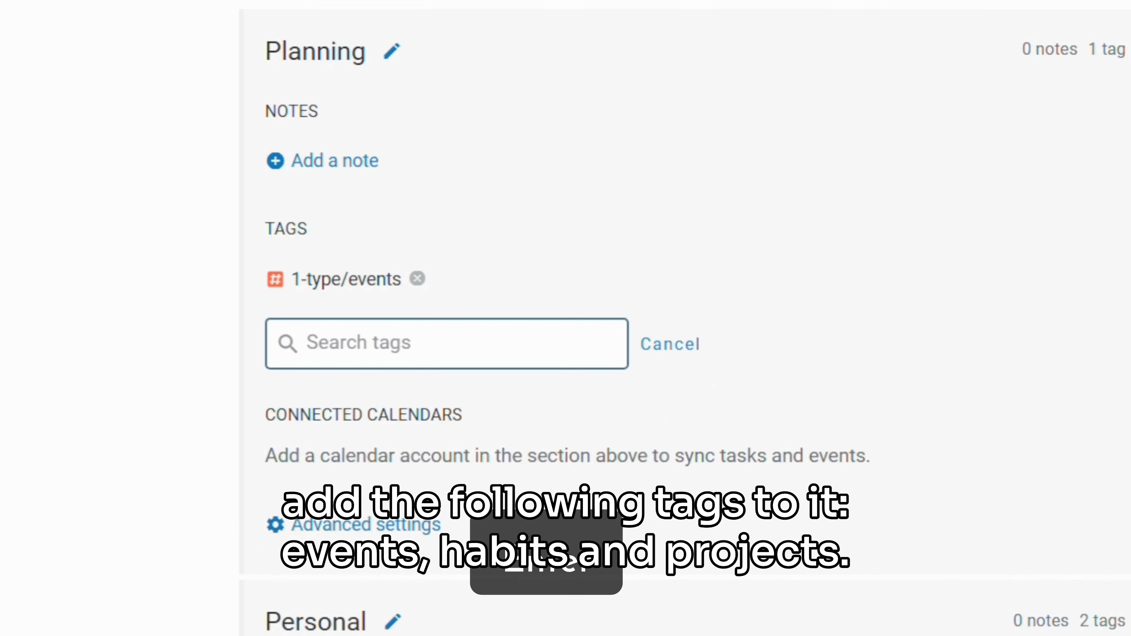
pyautogui.write('proje')
pyautogui.press('Return')
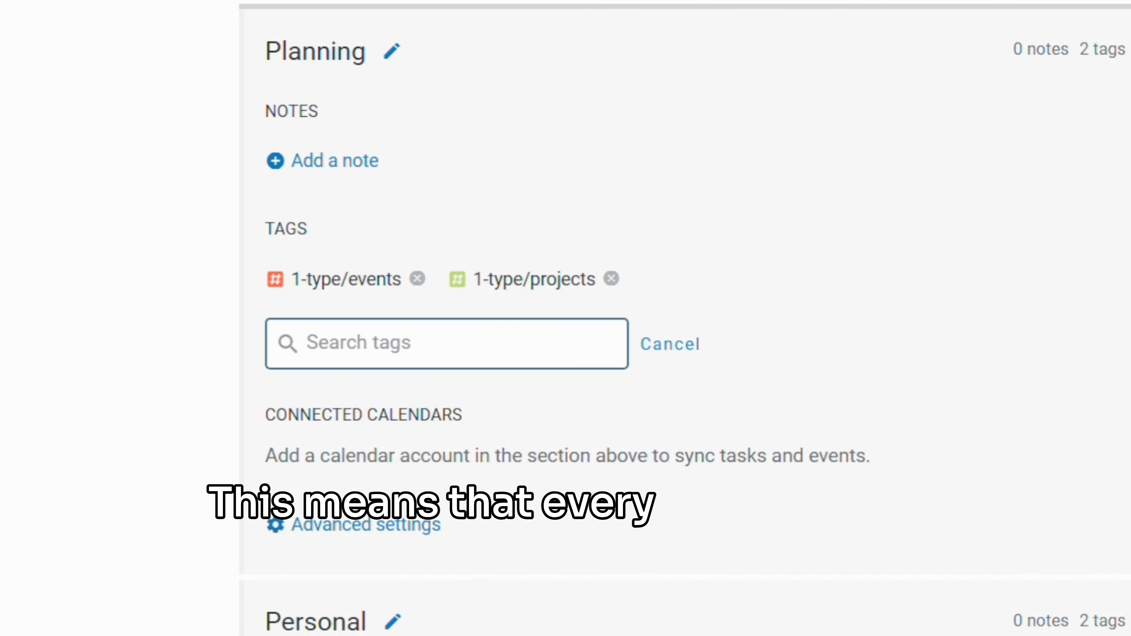
pyautogui.write('habit')
pyautogui.press('Return')
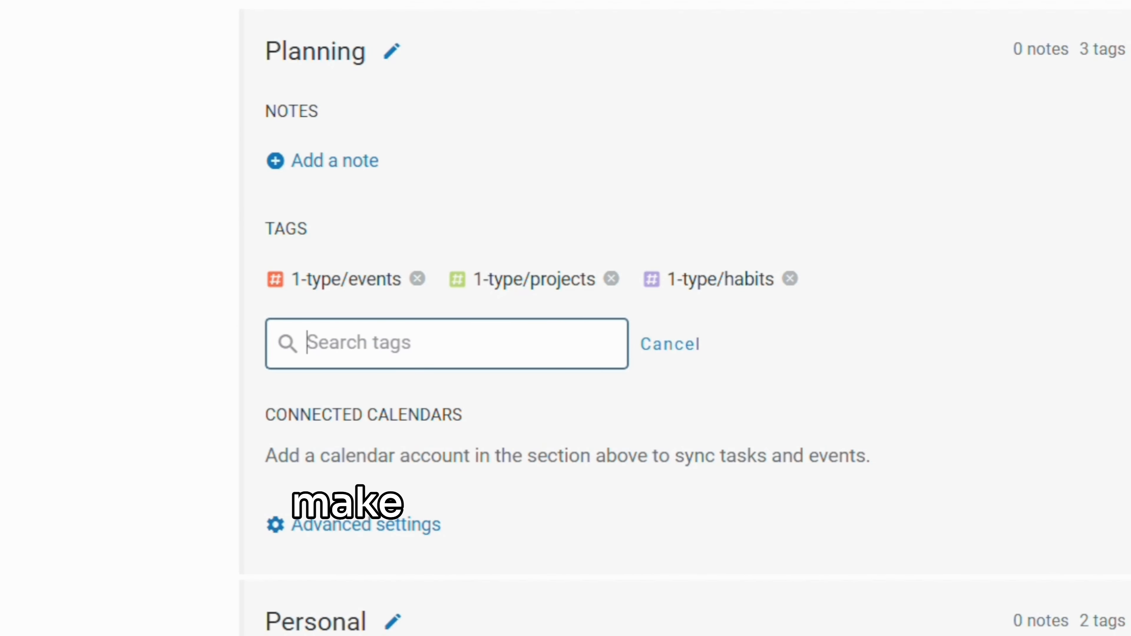
pyautogui.write('daily')
pyautogui.press('Return')
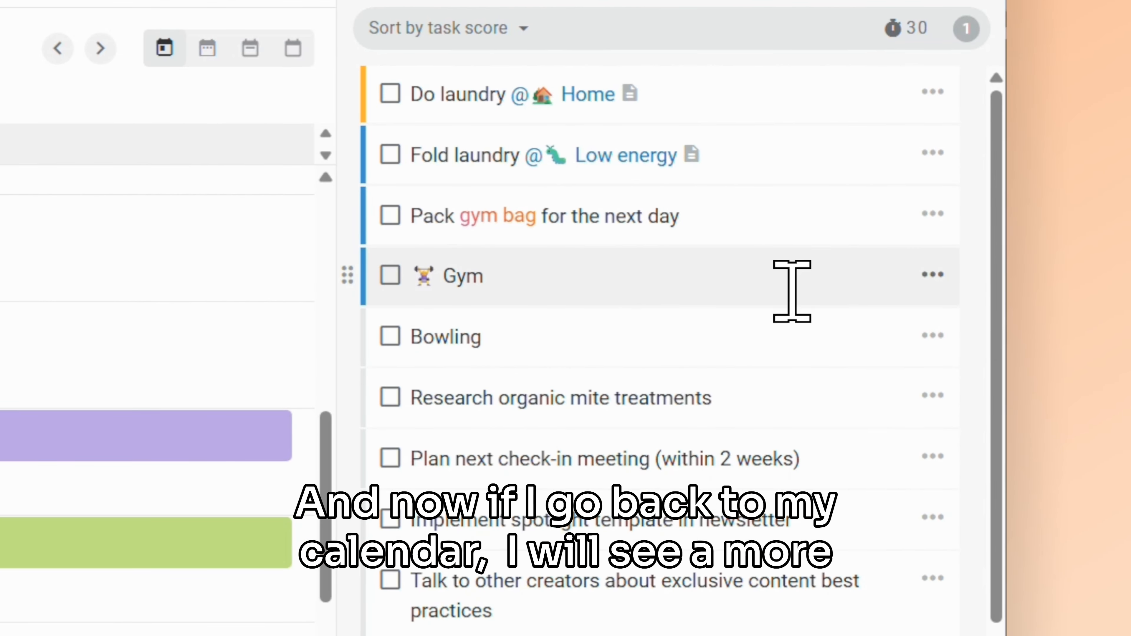
# Connect the Google calendar account to the Planning domain with the "Show events only" option
pyautogui.scroll(-5, 797, 292)
pyautogui.scroll(5, 817, 599)
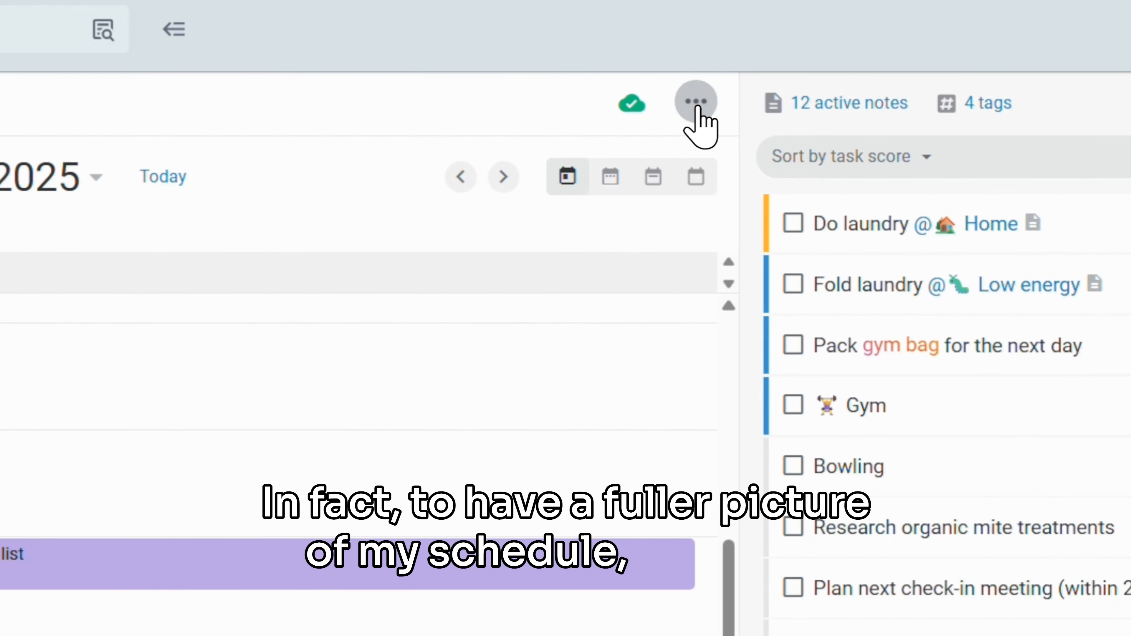
pyautogui.click(664, 109)
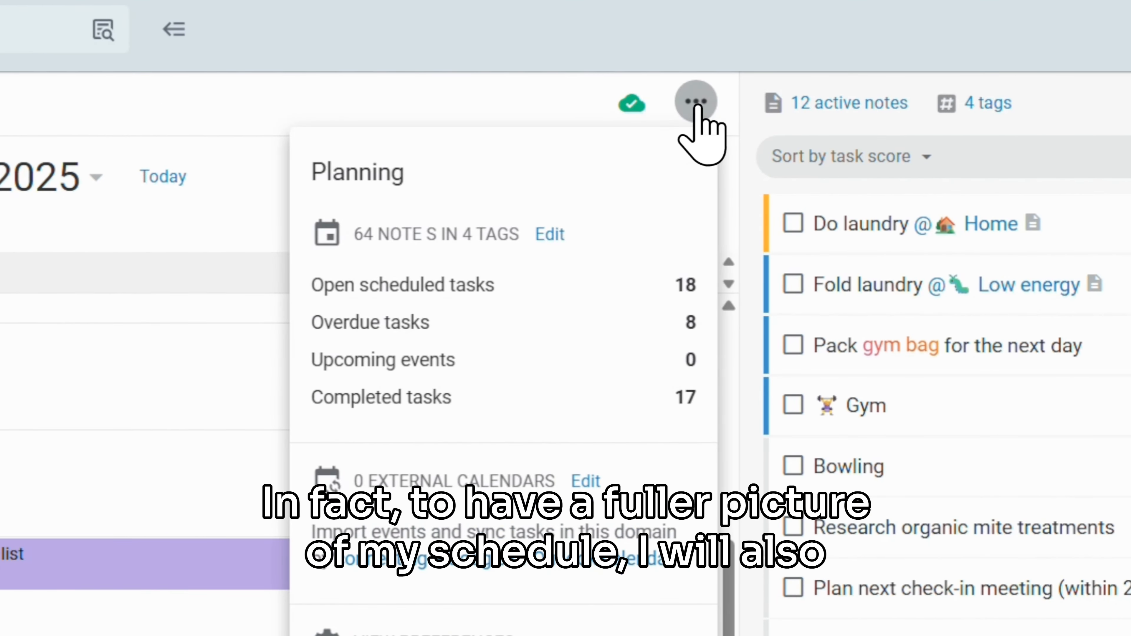
pyautogui.click(586, 481)
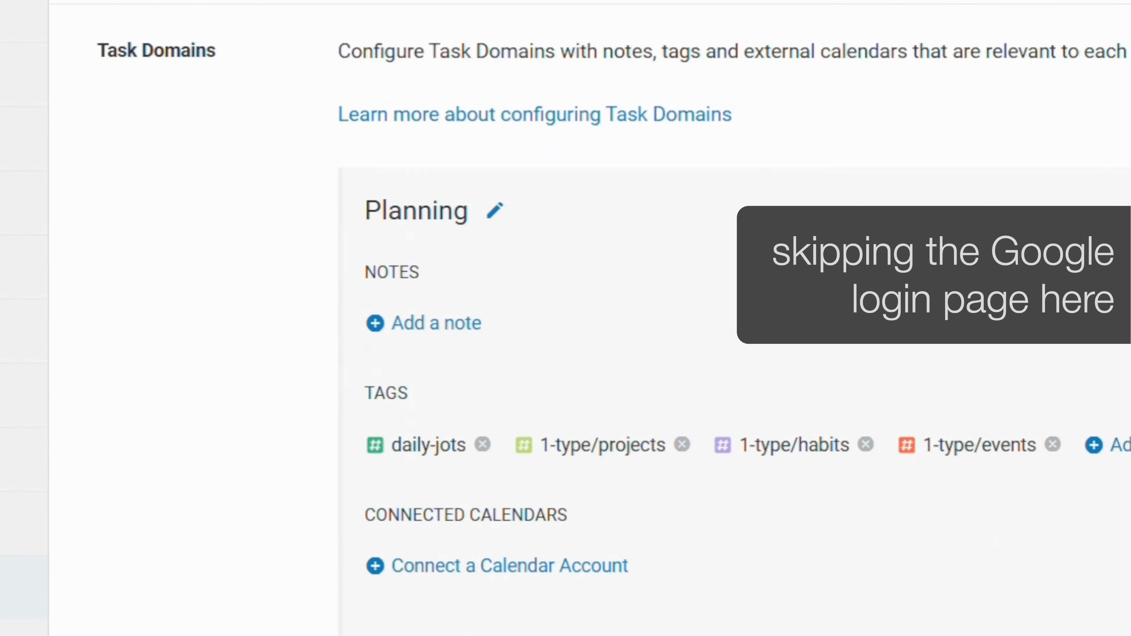
pyautogui.scroll(-4, 624, 311)
pyautogui.click(604, 403)
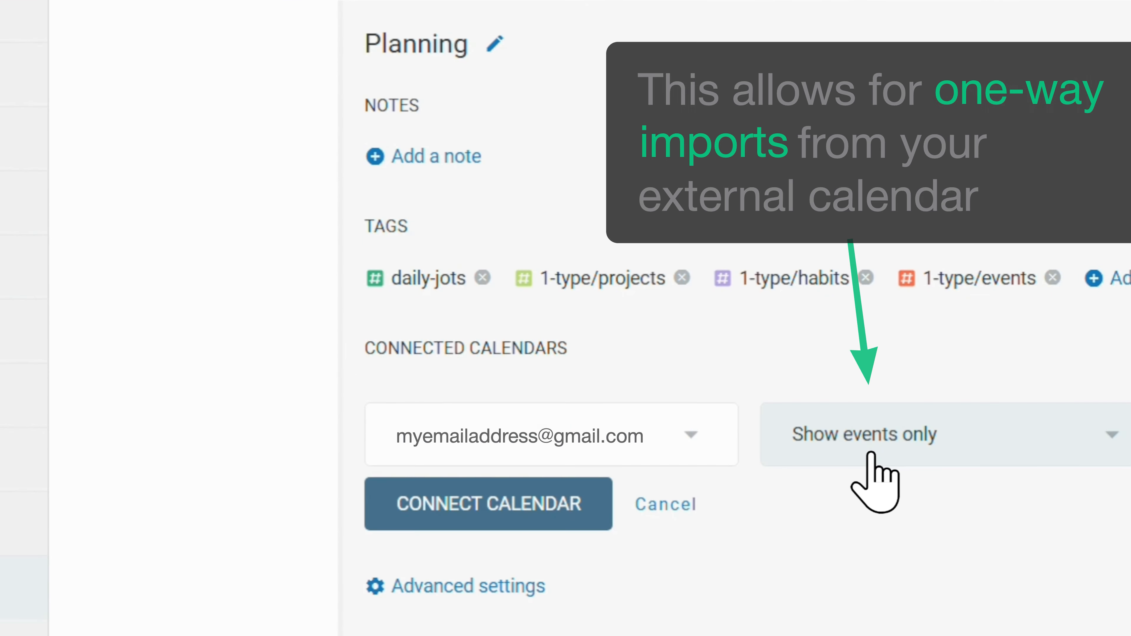
pyautogui.click(592, 508)
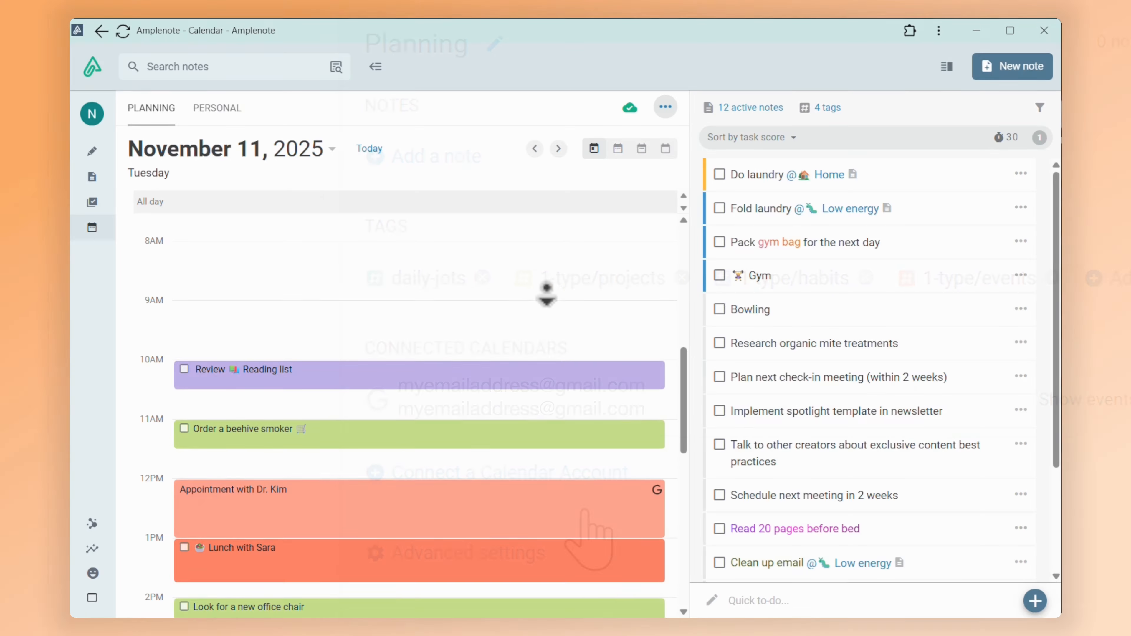
# Schedule the "Do a 10 minute stretch before bed" task on November 11 at 10 PM
pyautogui.scroll(-10, 553, 318)
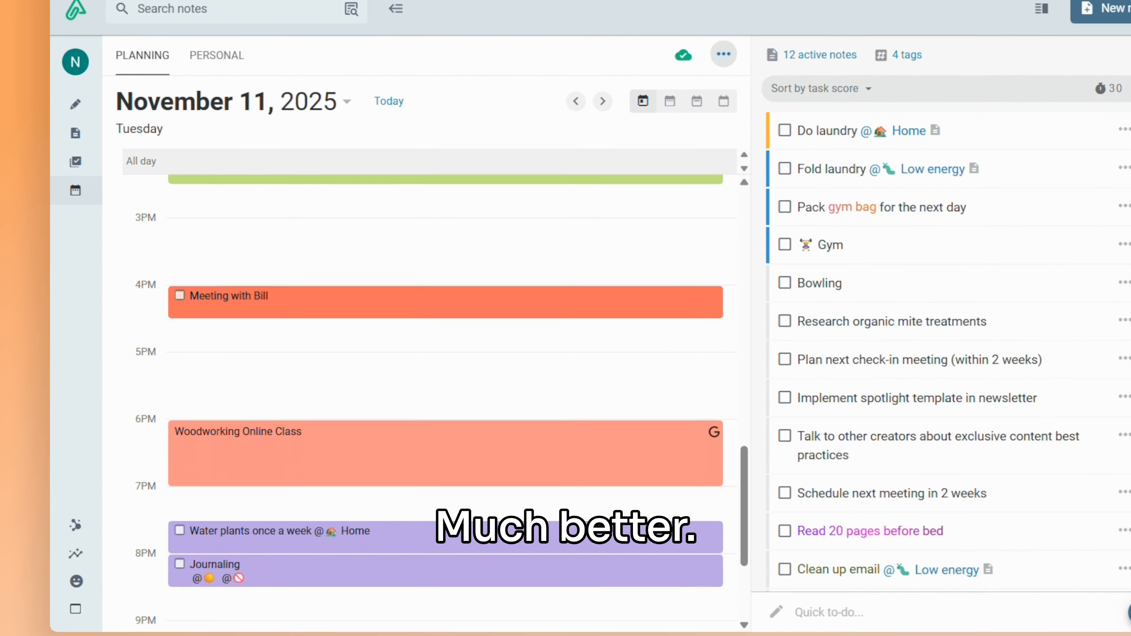
pyautogui.scroll(-5, 446, 379)
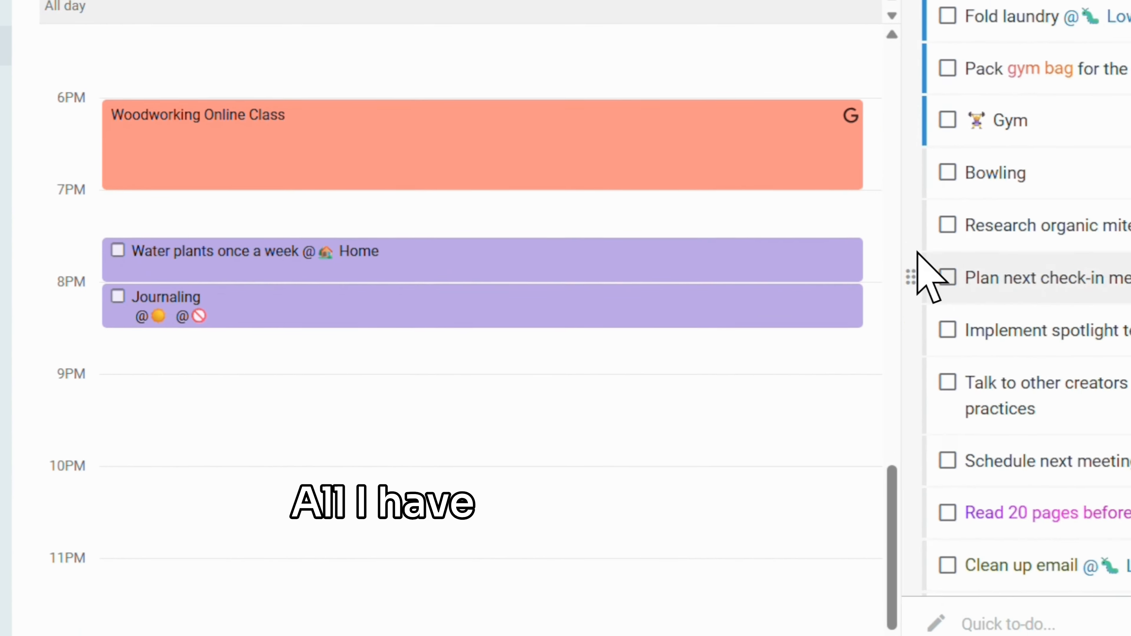
pyautogui.scroll(-1, 823, 408)
pyautogui.scroll(-4, 971, 365)
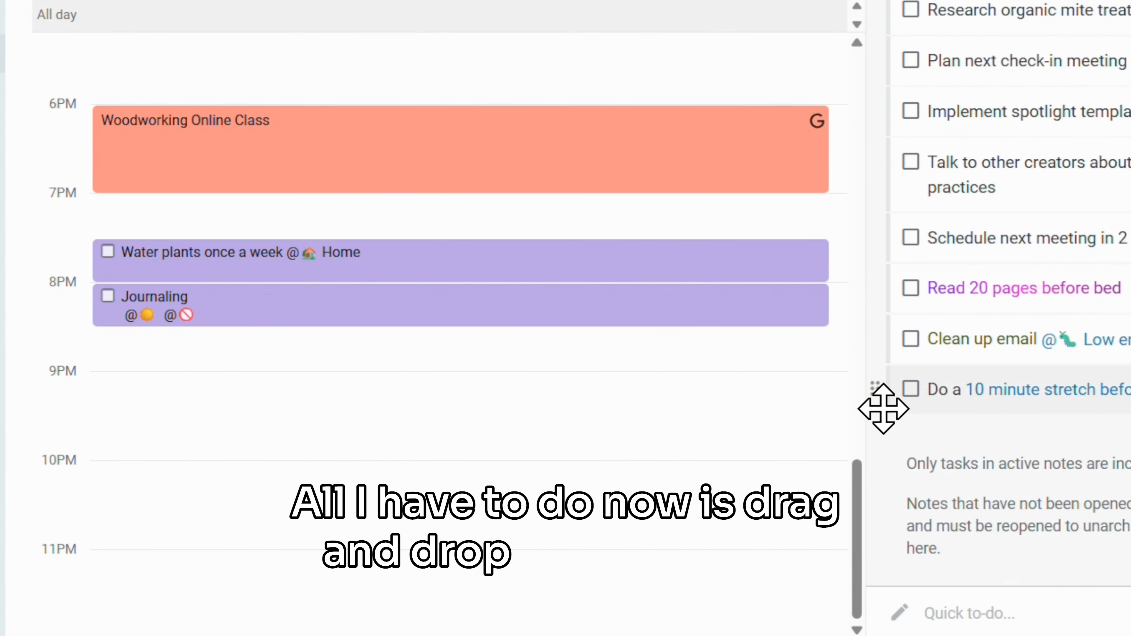
pyautogui.moveTo(880, 392); pyautogui.dragTo(598, 472)
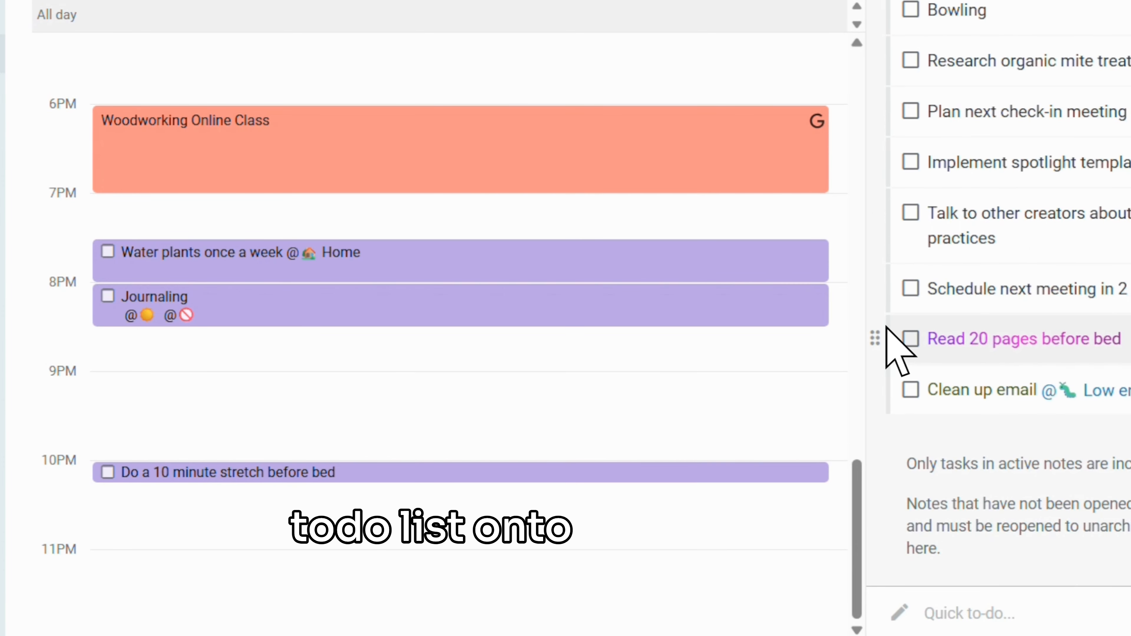
# Schedule the "Read 20 pages before bed" task at 10:15 PM and extend its duration to 60 minutes
pyautogui.moveTo(875, 340); pyautogui.dragTo(616, 515)
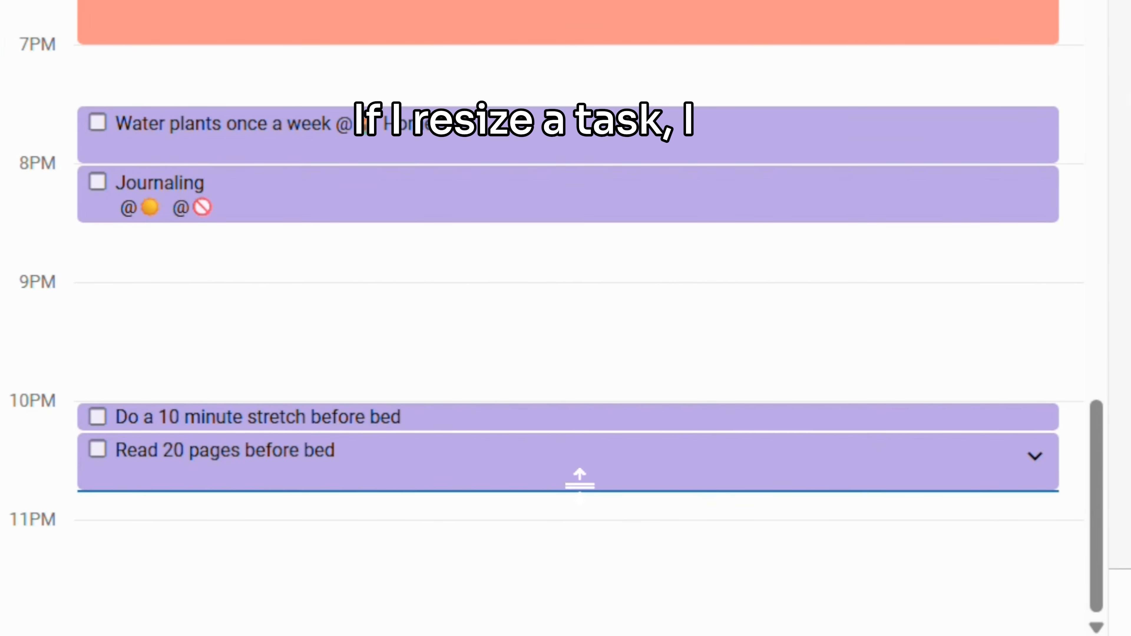
pyautogui.moveTo(579, 483); pyautogui.dragTo(600, 543)
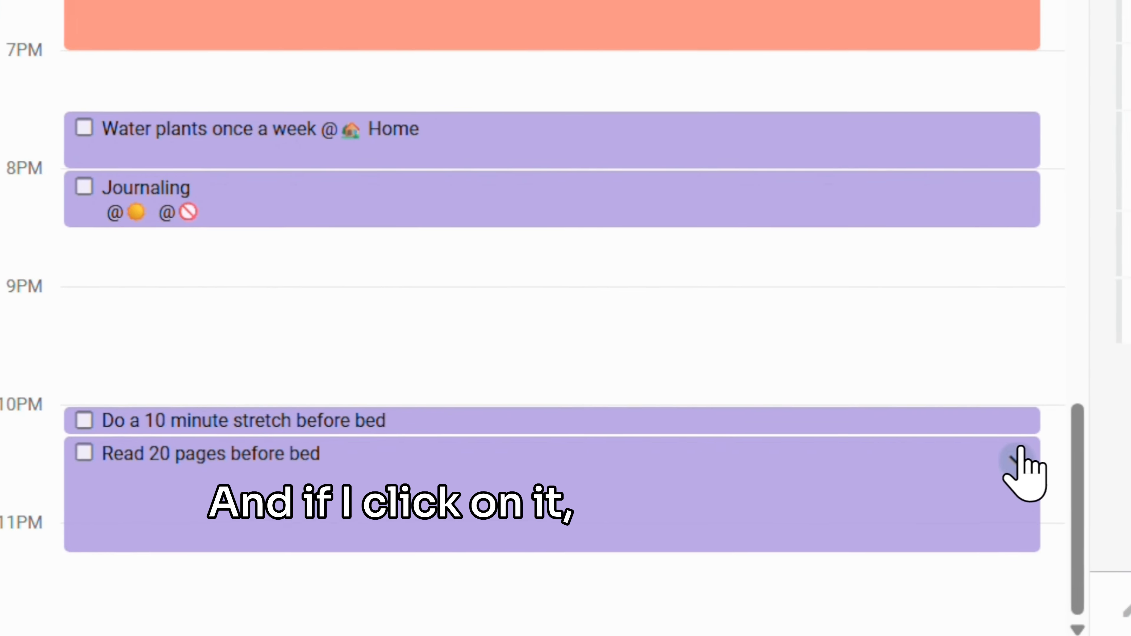
# Show the details and rescheduling options of the "Read 20 pages before bed" task
pyautogui.click(1034, 455)
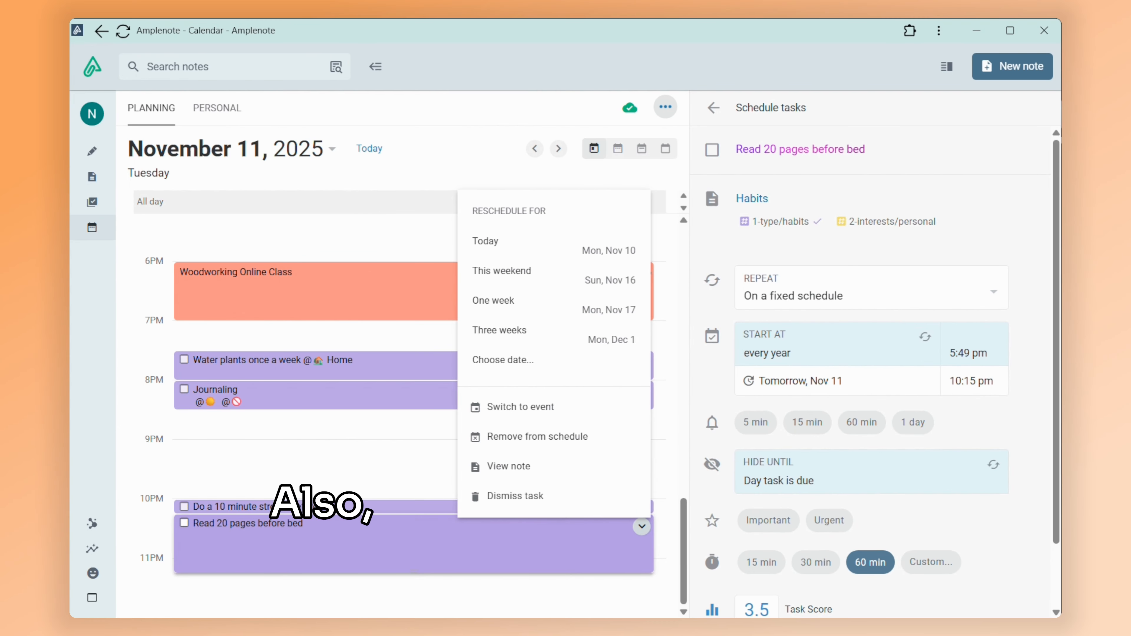
pyautogui.click(641, 526)
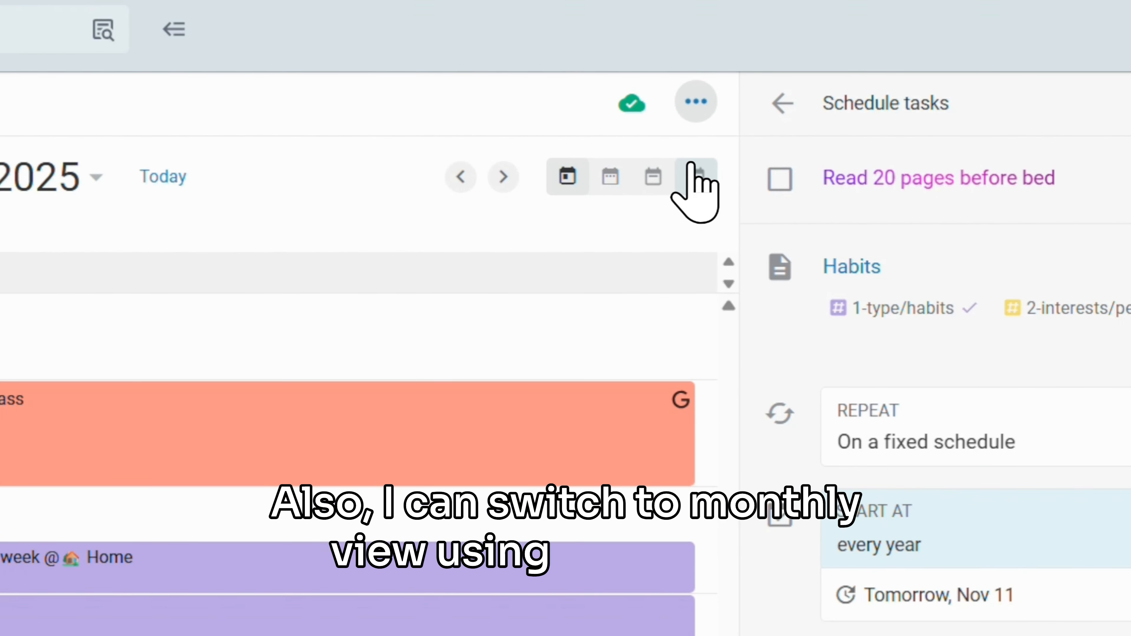
# Switch the calendar to the month view and schedule the Gym task on Wednesday, November 12
pyautogui.click(697, 177)
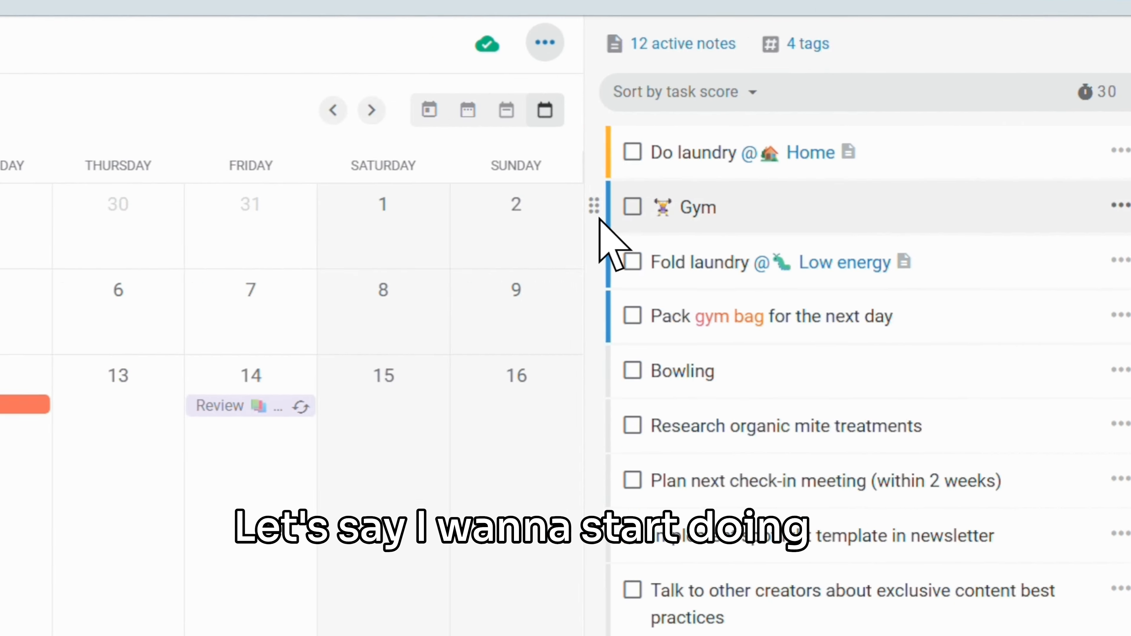
pyautogui.moveTo(360, 314); pyautogui.dragTo(0, 529)
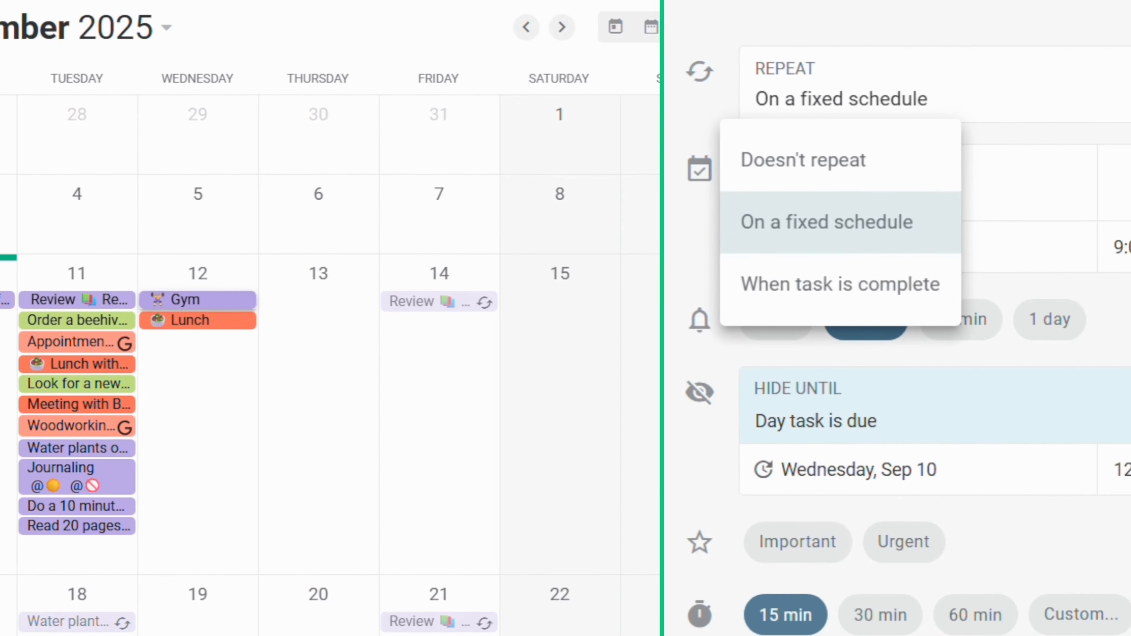
# Set the Gym task to repeat when complete, starting 1 day after completion and only on weekdays
pyautogui.click(896, 298)
pyautogui.click(918, 198)
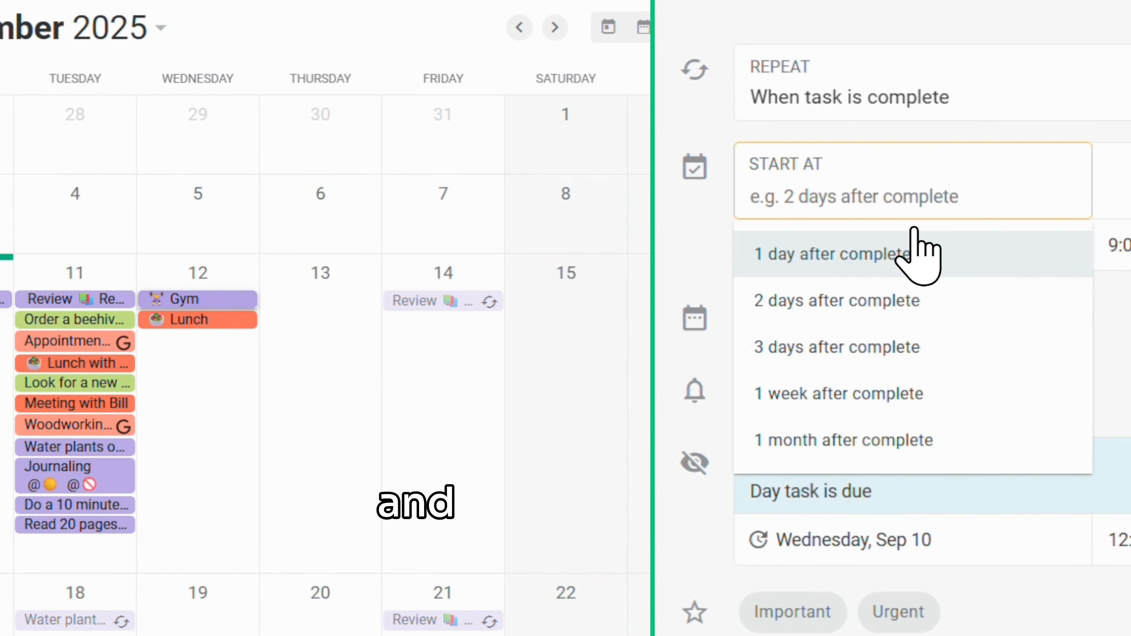
pyautogui.click(912, 252)
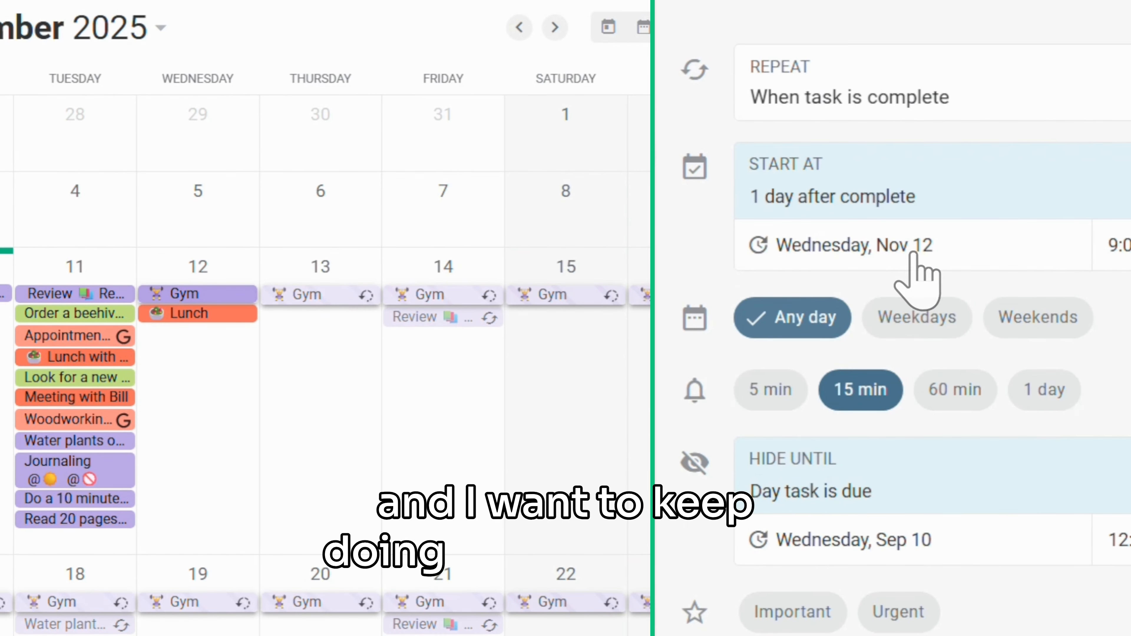
pyautogui.click(924, 338)
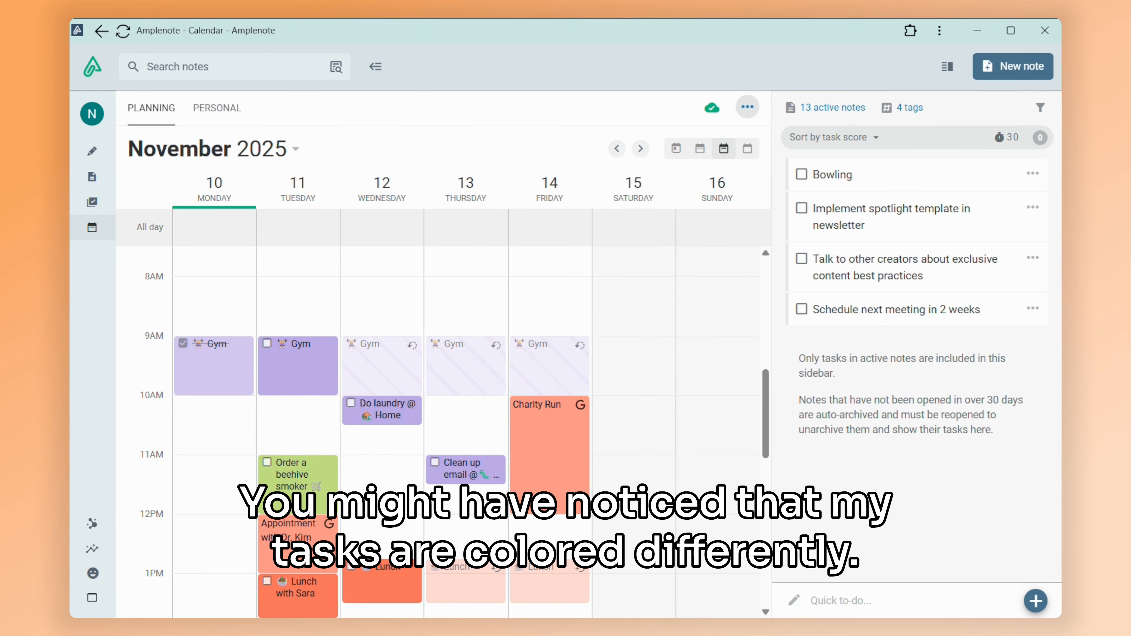
pyautogui.scroll(-2, 631, 328)
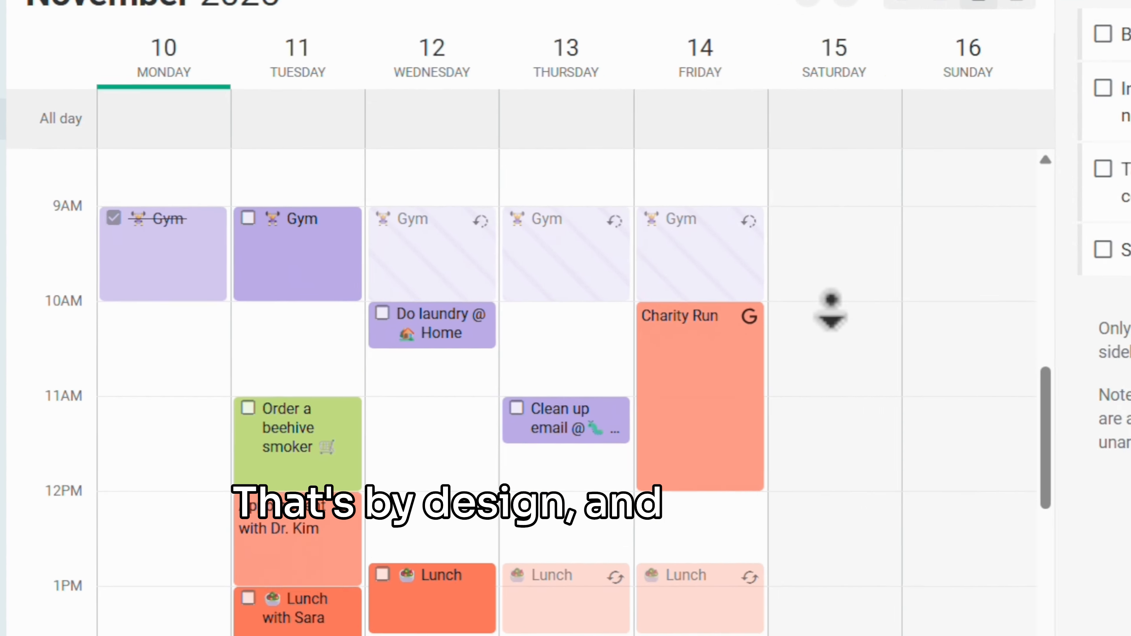
pyautogui.scroll(-8, 831, 307)
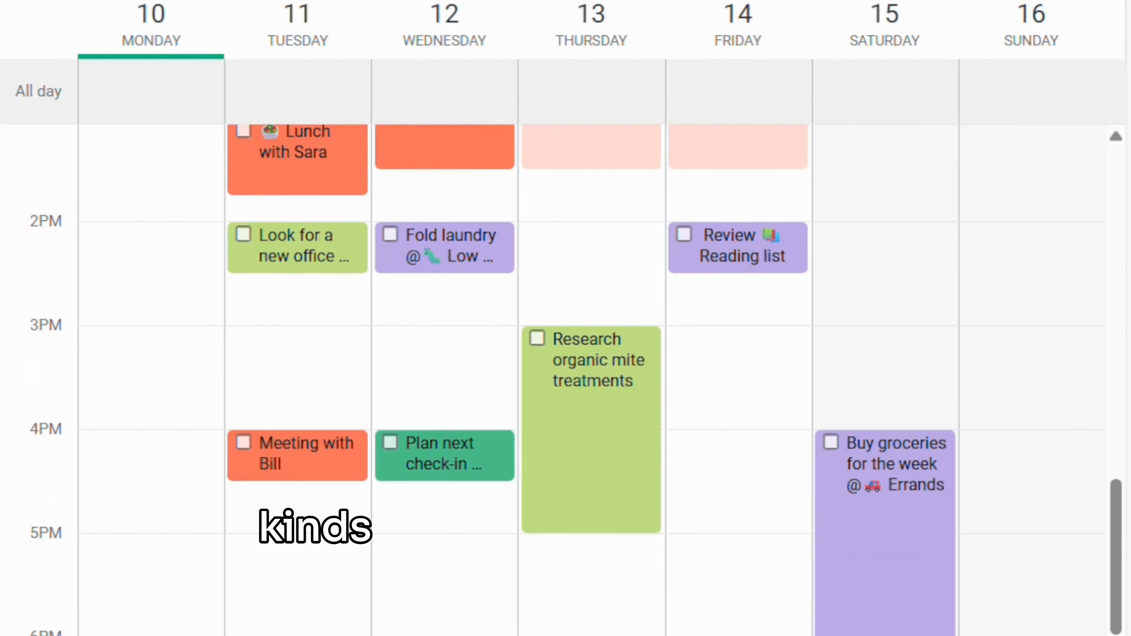
pyautogui.scroll(-8, 566, 379)
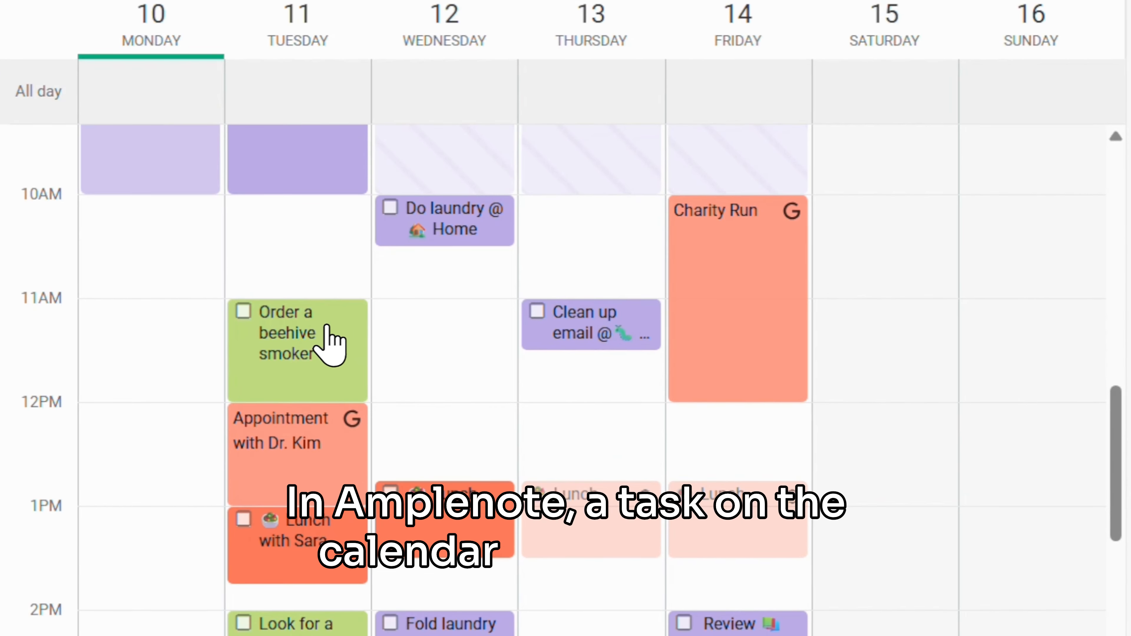
pyautogui.click(329, 332)
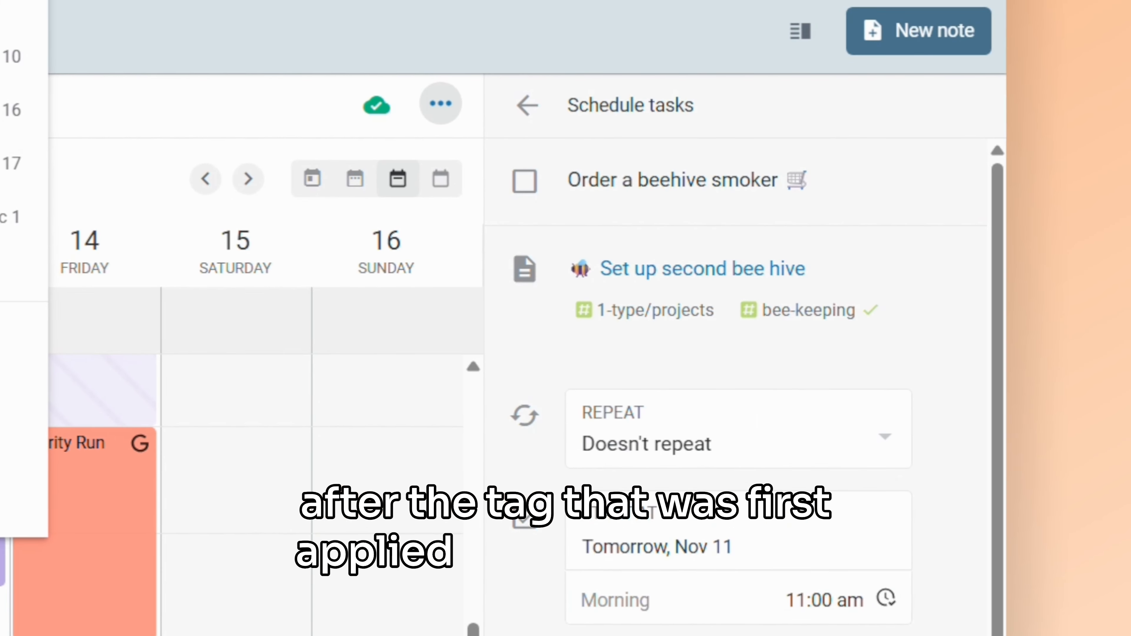
pyautogui.click(771, 269)
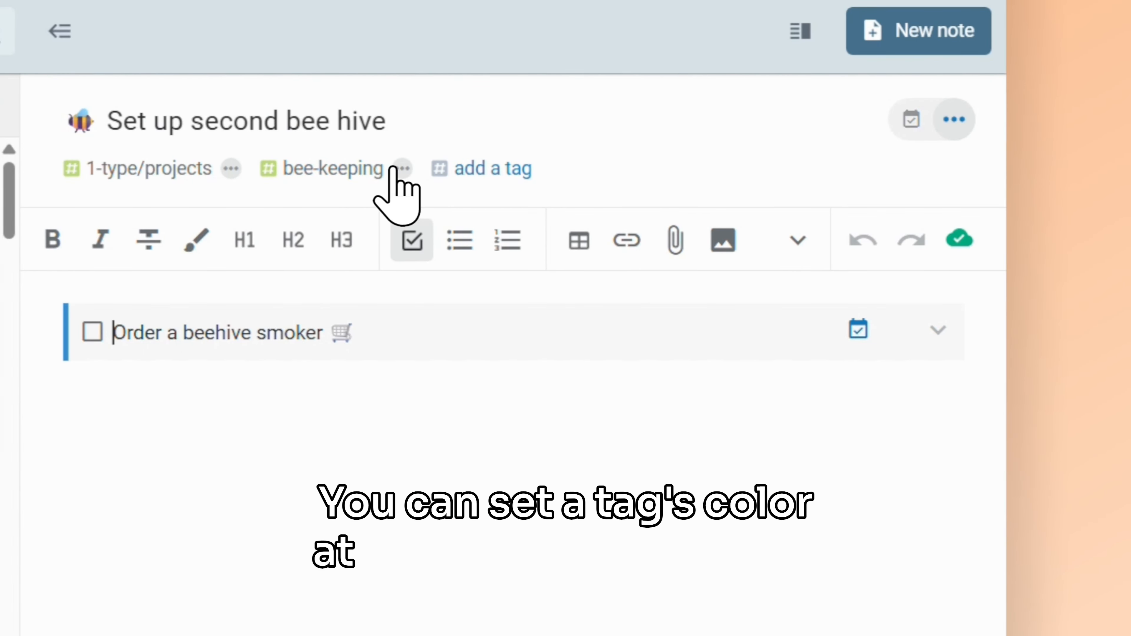
# Change the color of the note's bee-keeping tag to yellow
pyautogui.click(403, 168)
pyautogui.click(446, 266)
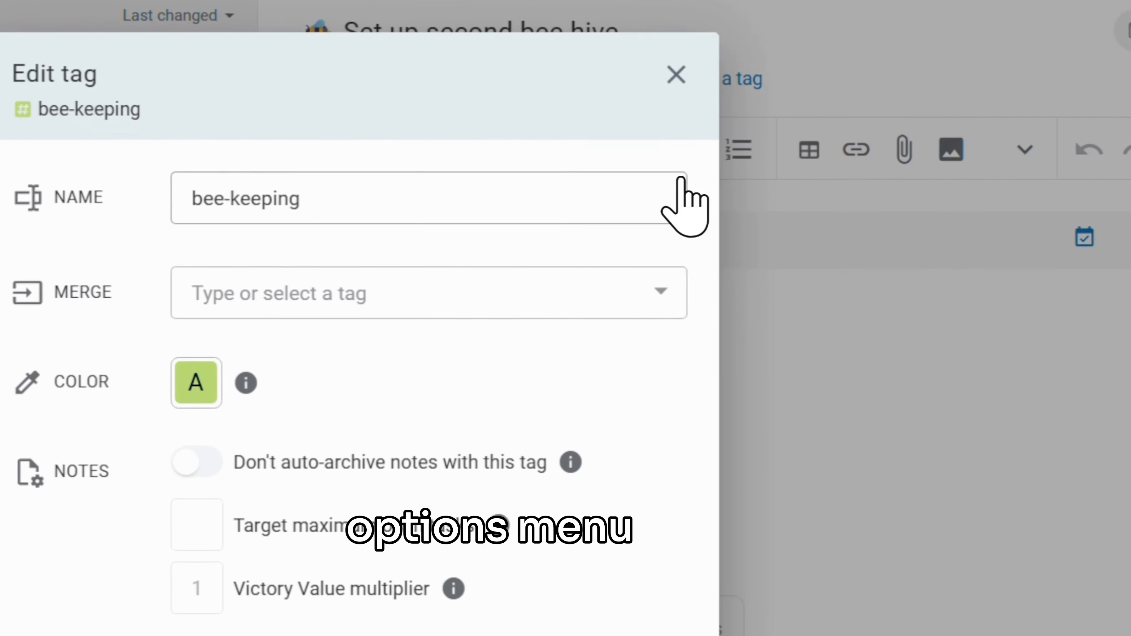
pyautogui.click(196, 382)
pyautogui.click(289, 567)
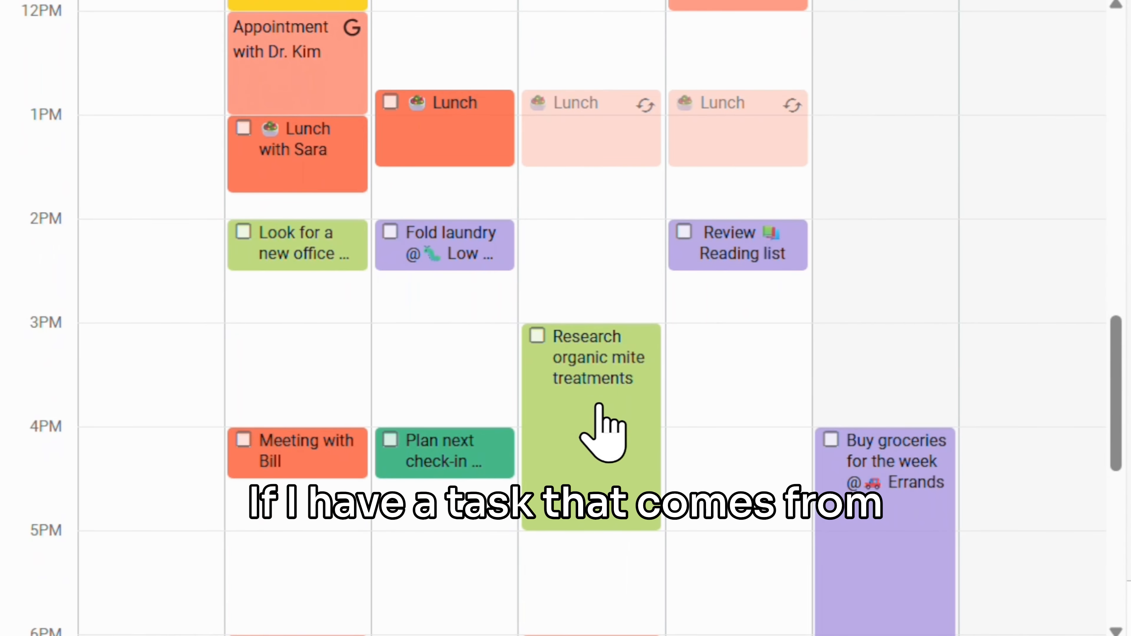
# Select bee-keeping as the default color tag for the note of Thursday's "Research organic mite treatments" task
pyautogui.rightClick(612, 450)
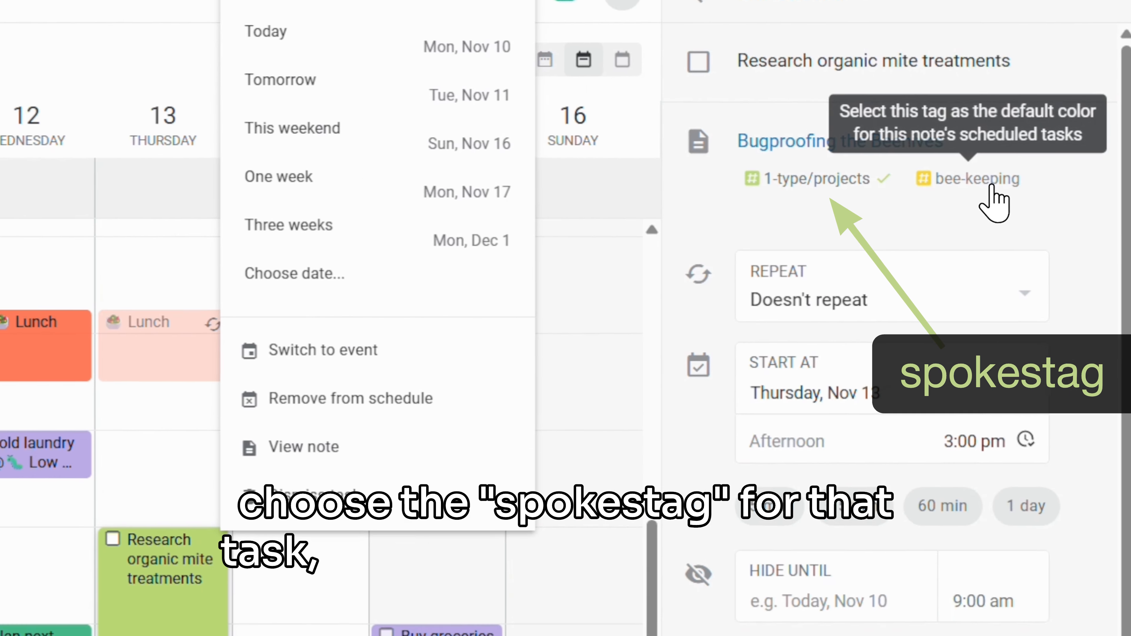
pyautogui.click(806, 303)
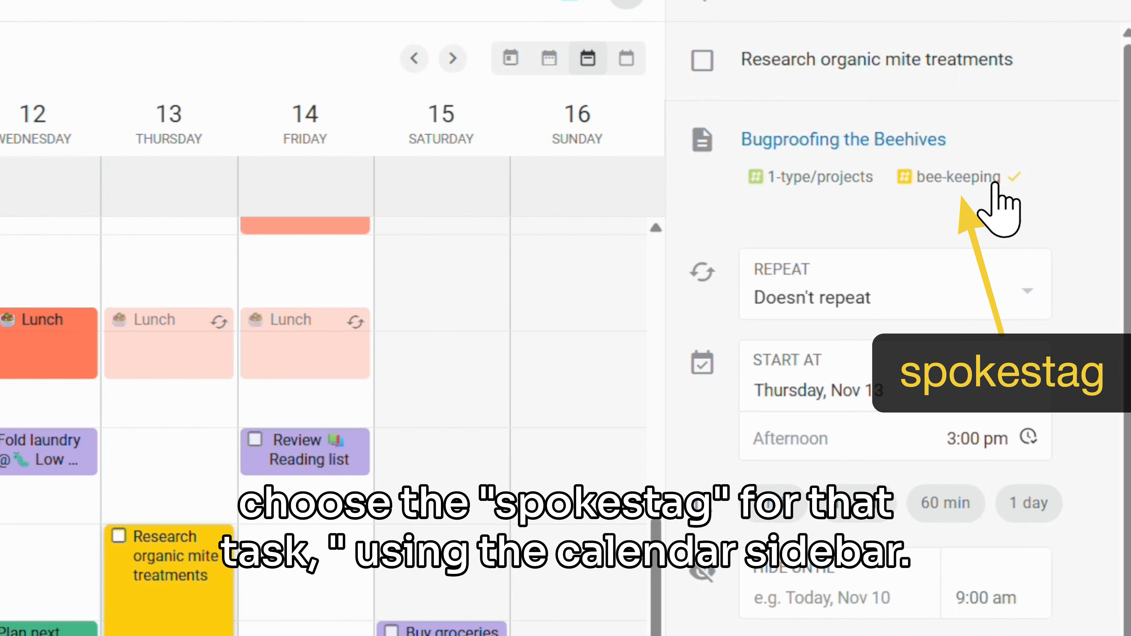